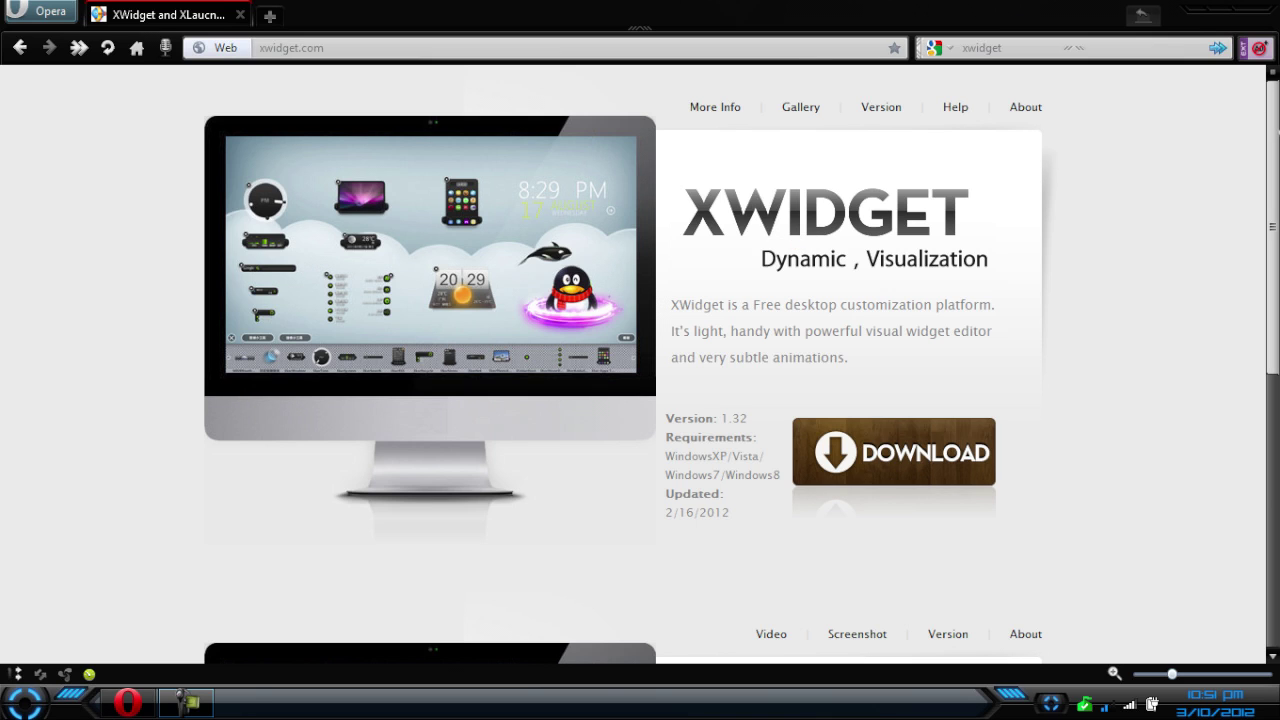
- Save the XWidget 1.32 zip download in Opera, then return to the XWidget homepage
{"action": "left_click_drag", "start_coordinate": [1268, 118], "coordinate": [1228, 318]}
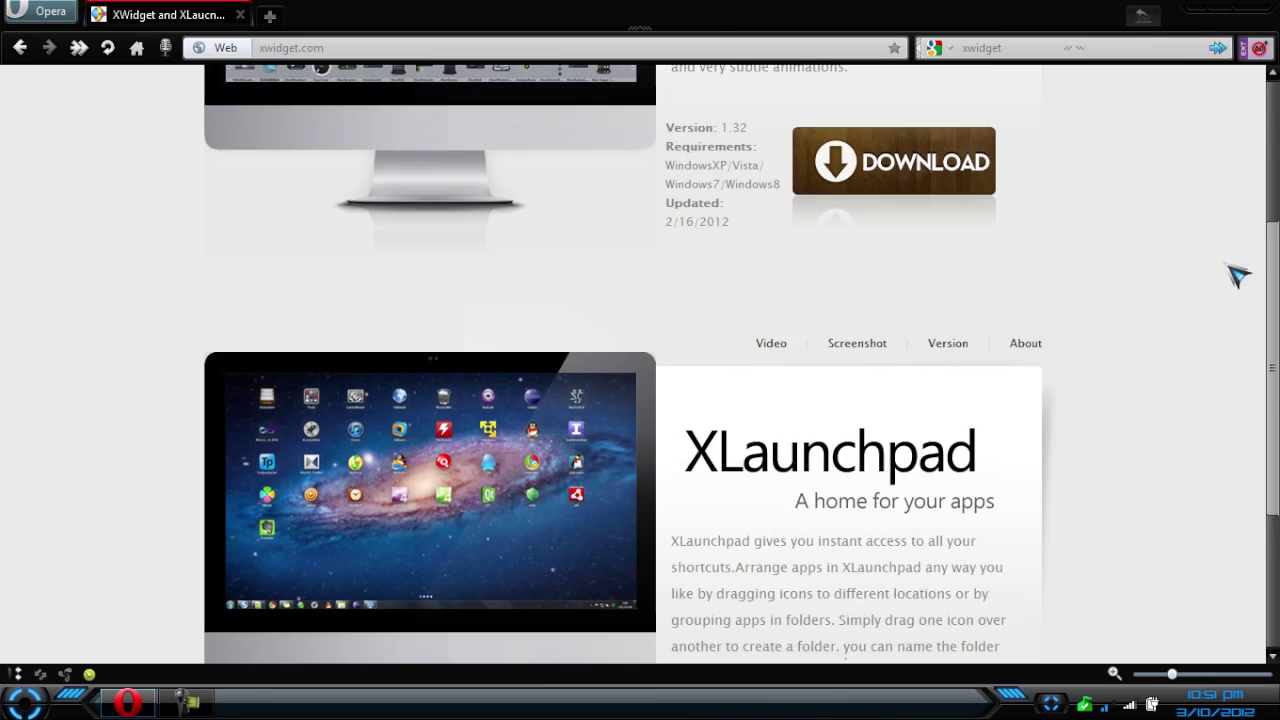
{"action": "scroll", "coordinate": [1228, 316], "scroll_direction": "down", "scroll_amount": 1}
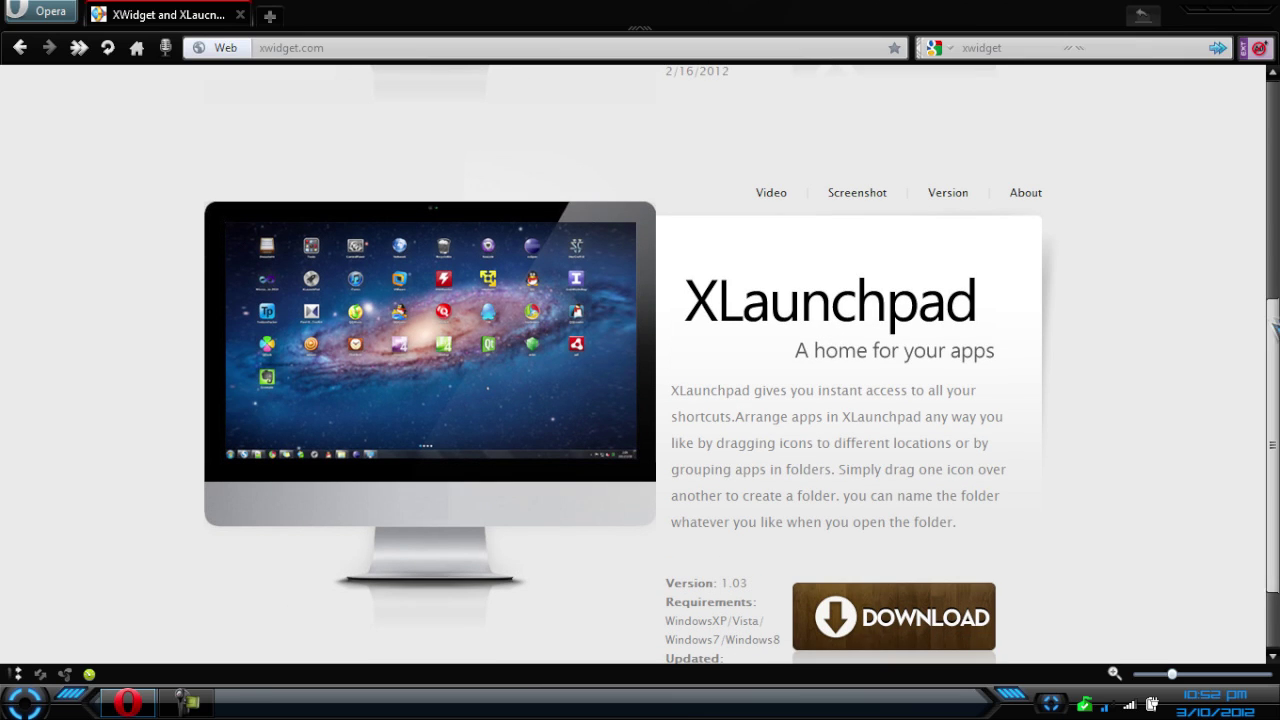
{"action": "left_click", "coordinate": [1272, 245]}
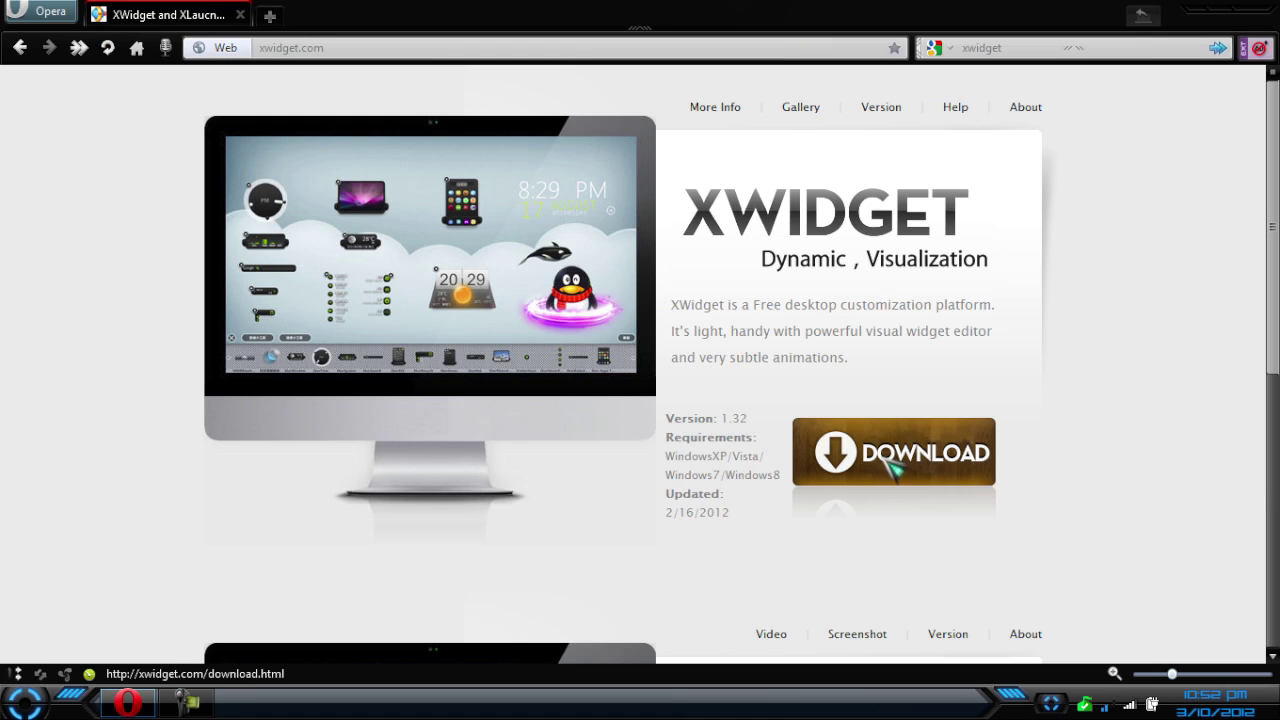
{"action": "left_click", "coordinate": [885, 462]}
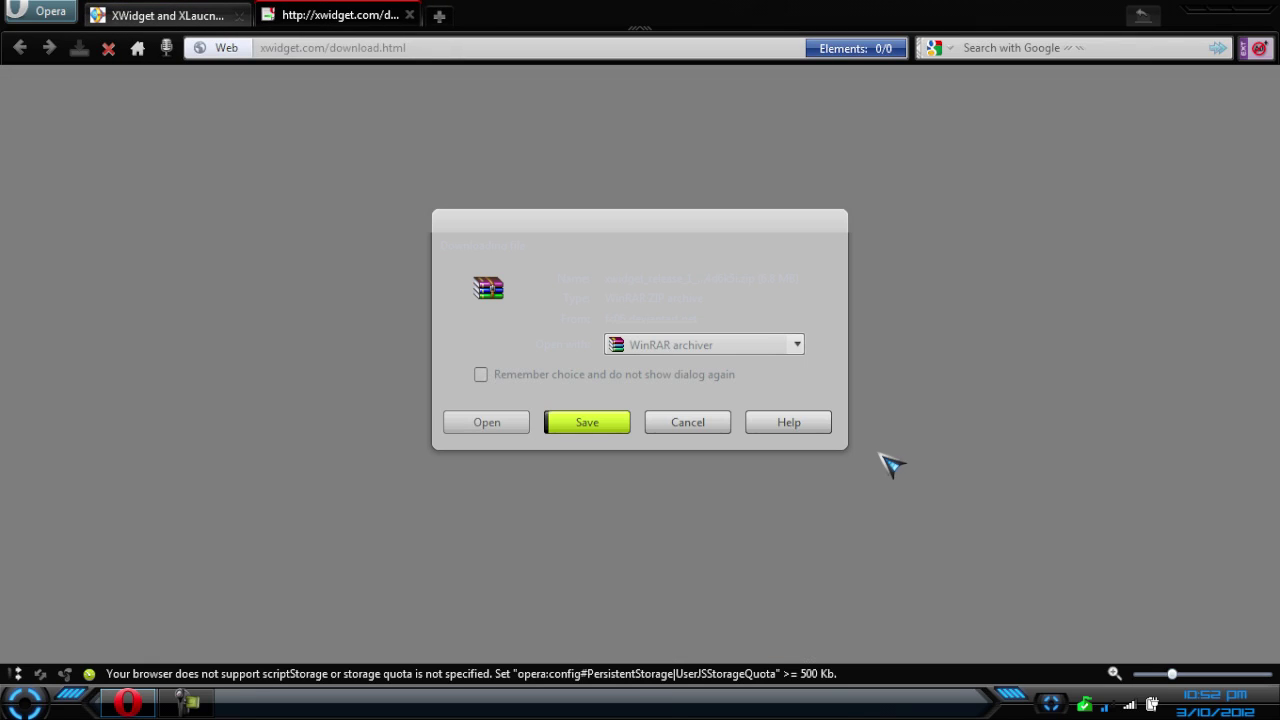
{"action": "left_click", "coordinate": [594, 424]}
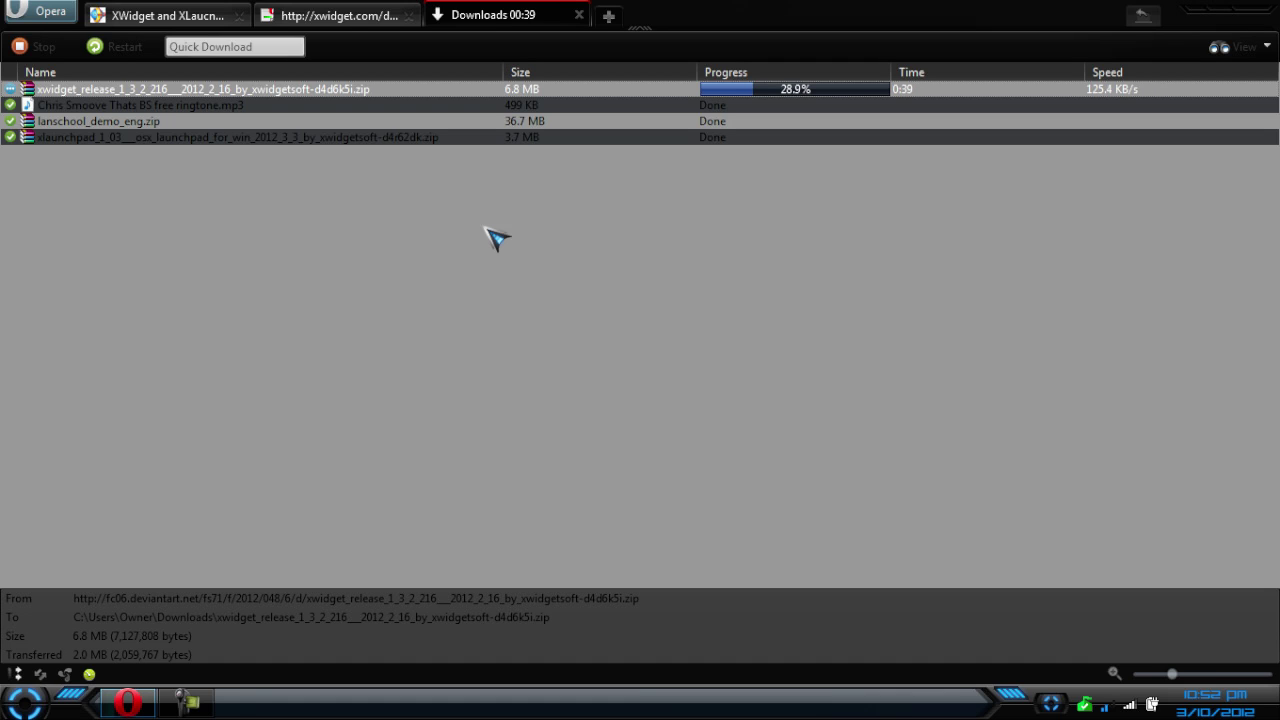
{"action": "left_click", "coordinate": [165, 15]}
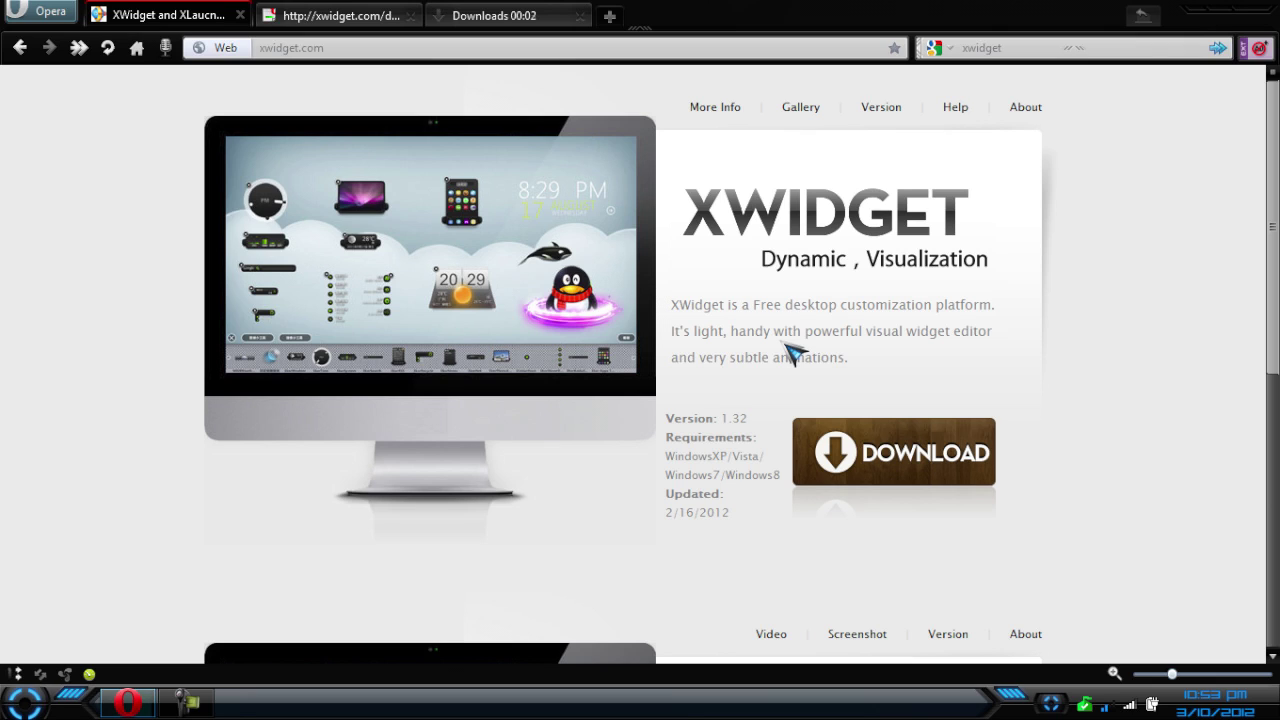
- Open the downloaded xwidget zip in WinRAR and run xwidget_setup from it
{"action": "left_click", "coordinate": [506, 16]}
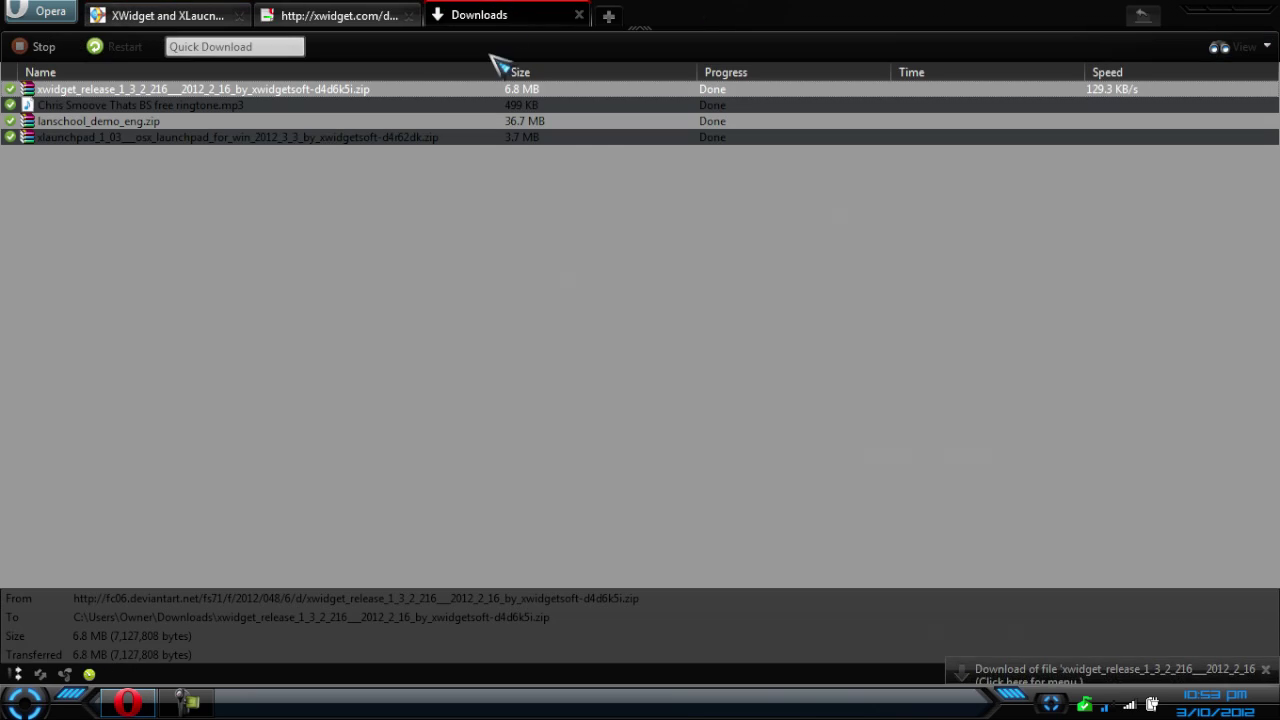
{"action": "double_click", "coordinate": [398, 93]}
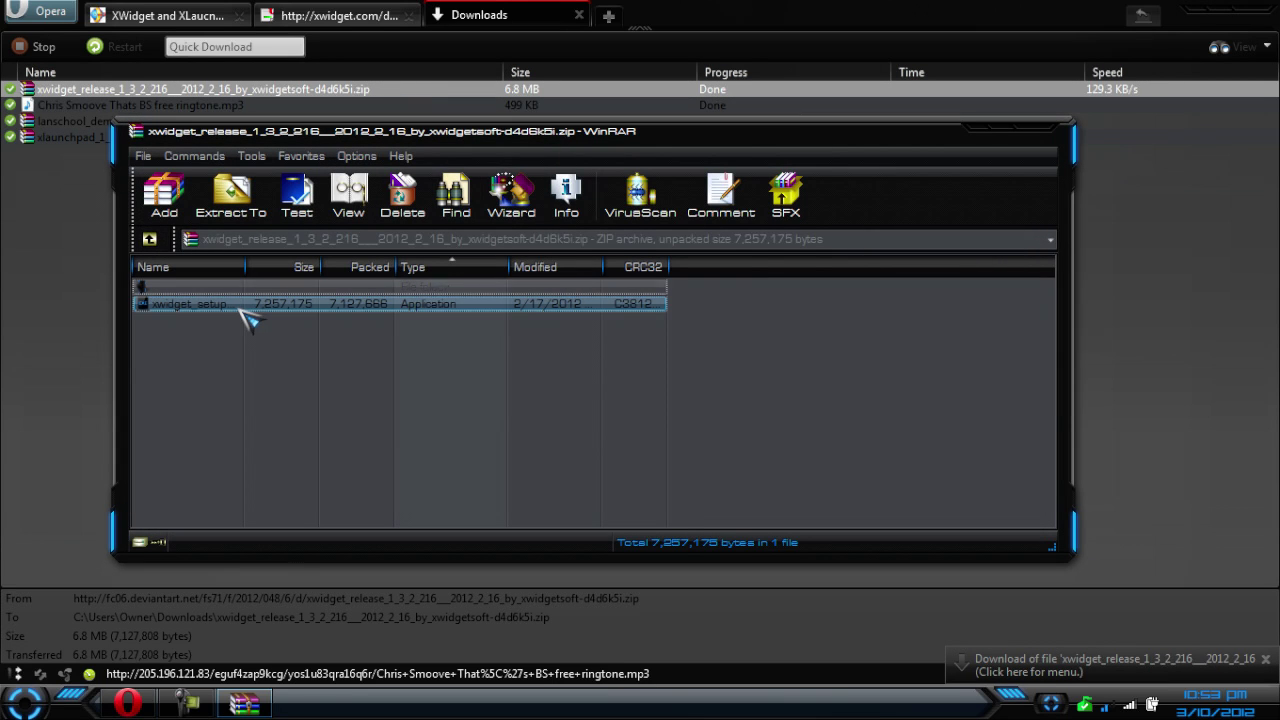
{"action": "double_click", "coordinate": [241, 306]}
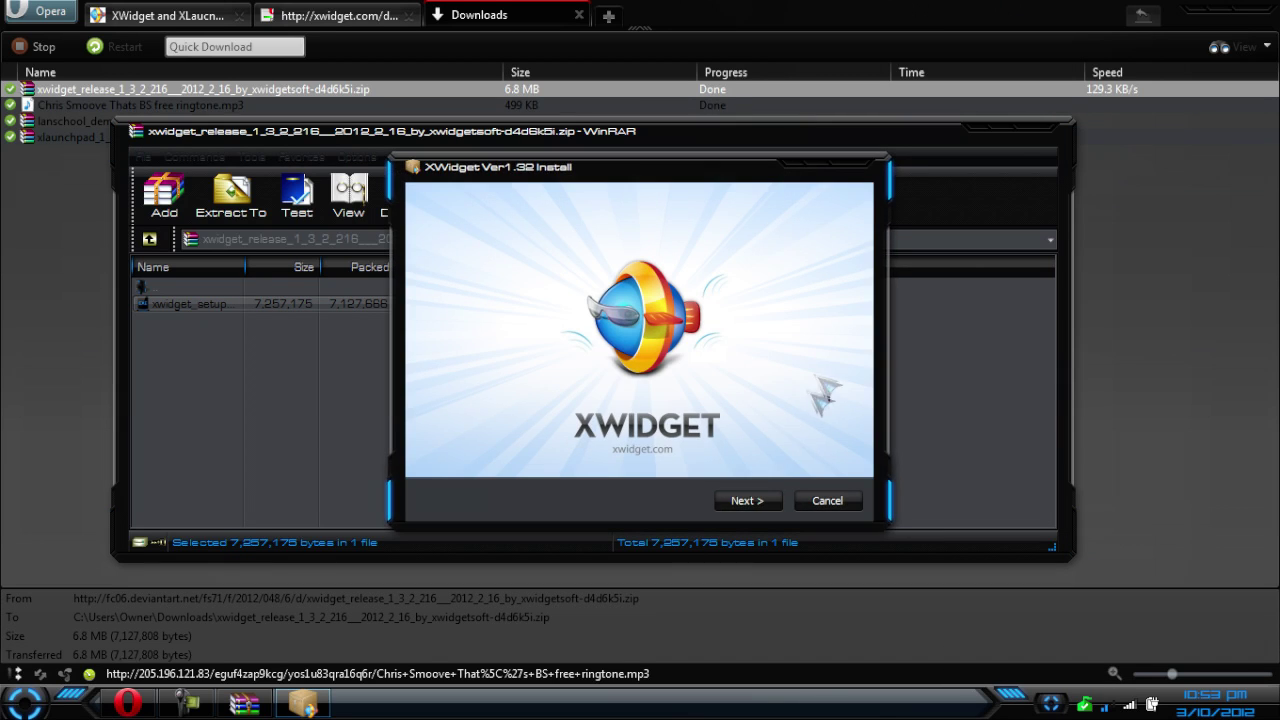
- Close WinRAR, the Downloads list and the leftover page, and minimize Opera
{"action": "left_click", "coordinate": [1046, 130]}
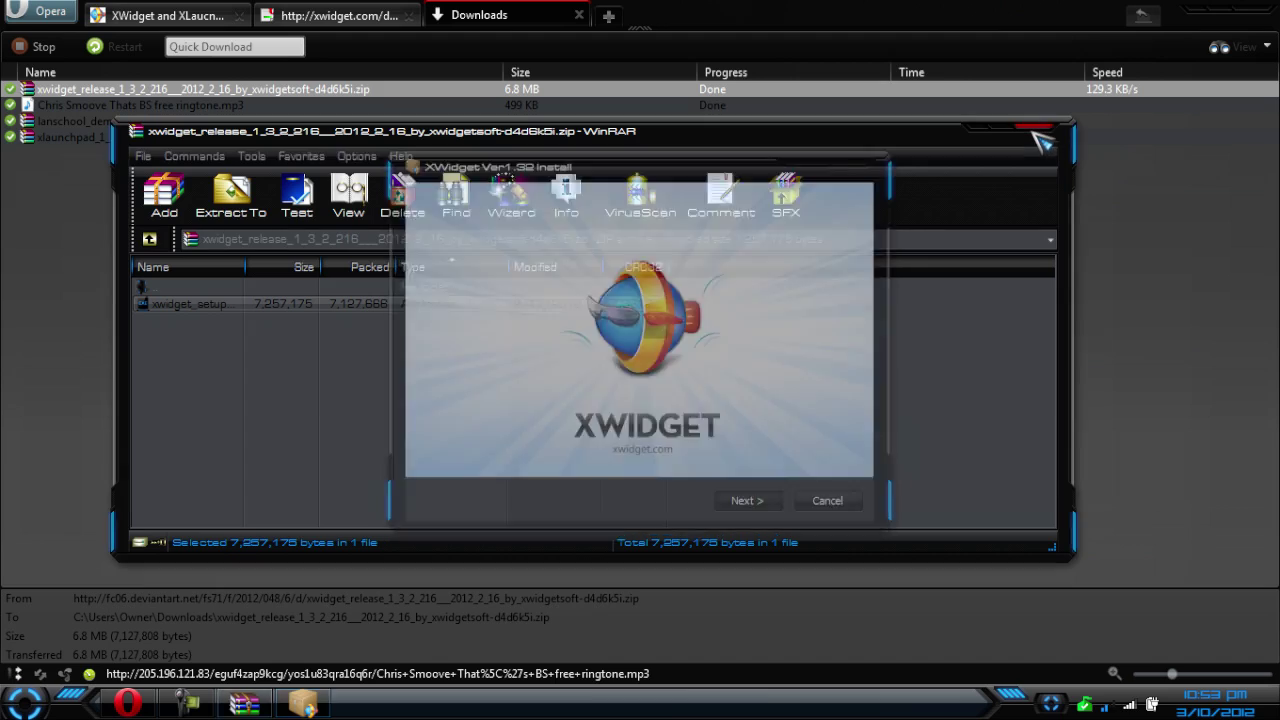
{"action": "left_click", "coordinate": [578, 15]}
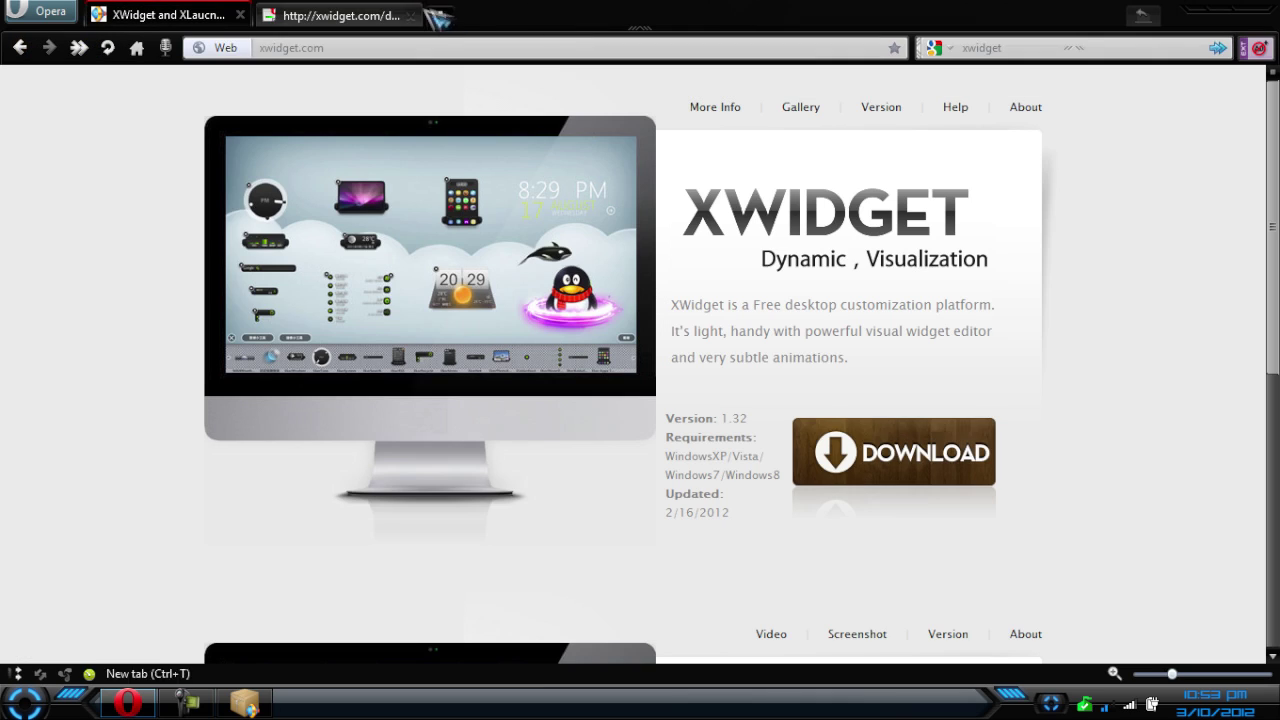
{"action": "left_click", "coordinate": [443, 17]}
{"action": "left_click", "coordinate": [1206, 10]}
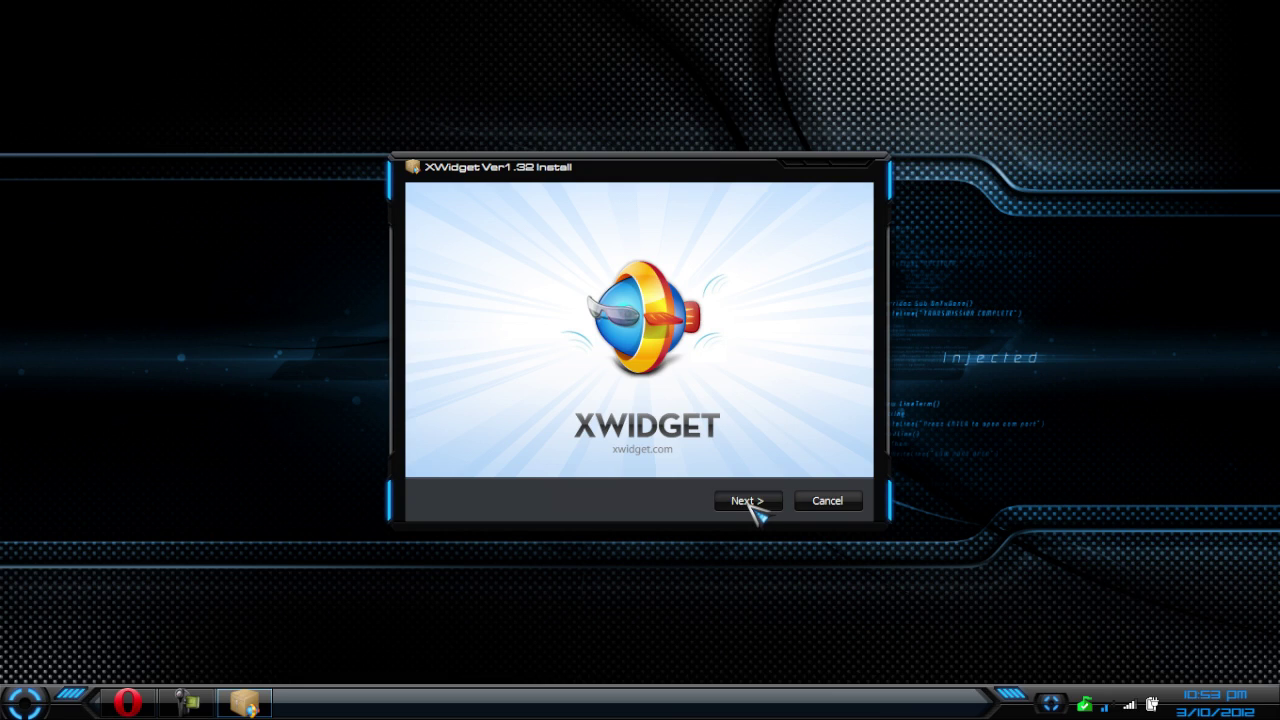
- Complete the XWidget 1.32 setup wizard with default tasks, launching XWidget at the end
{"action": "left_click", "coordinate": [749, 503]}
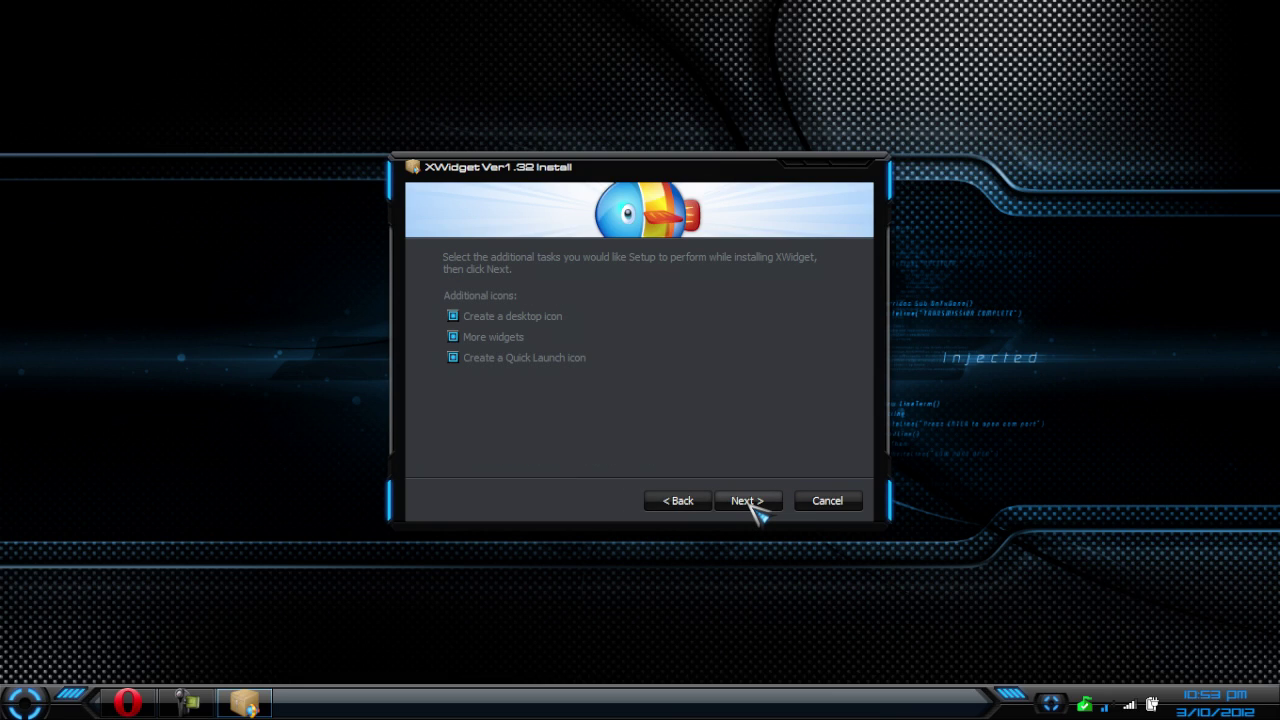
{"action": "left_click", "coordinate": [749, 503]}
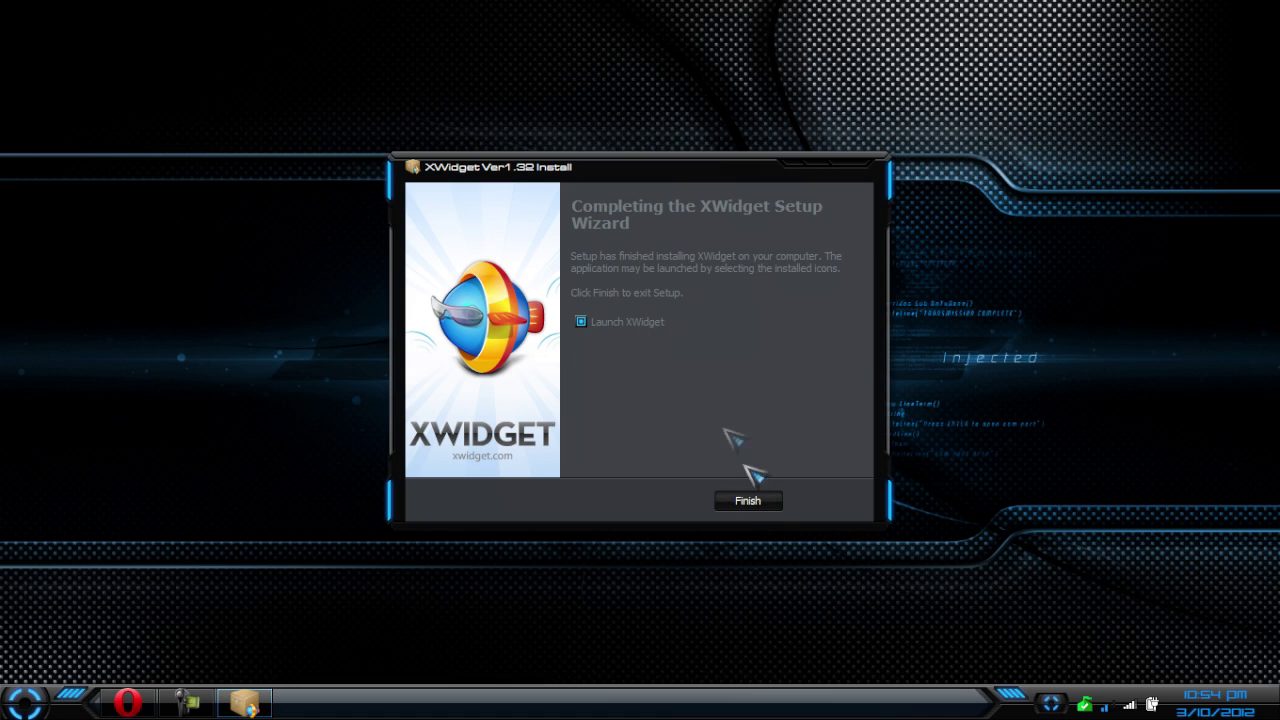
{"action": "left_click", "coordinate": [748, 500]}
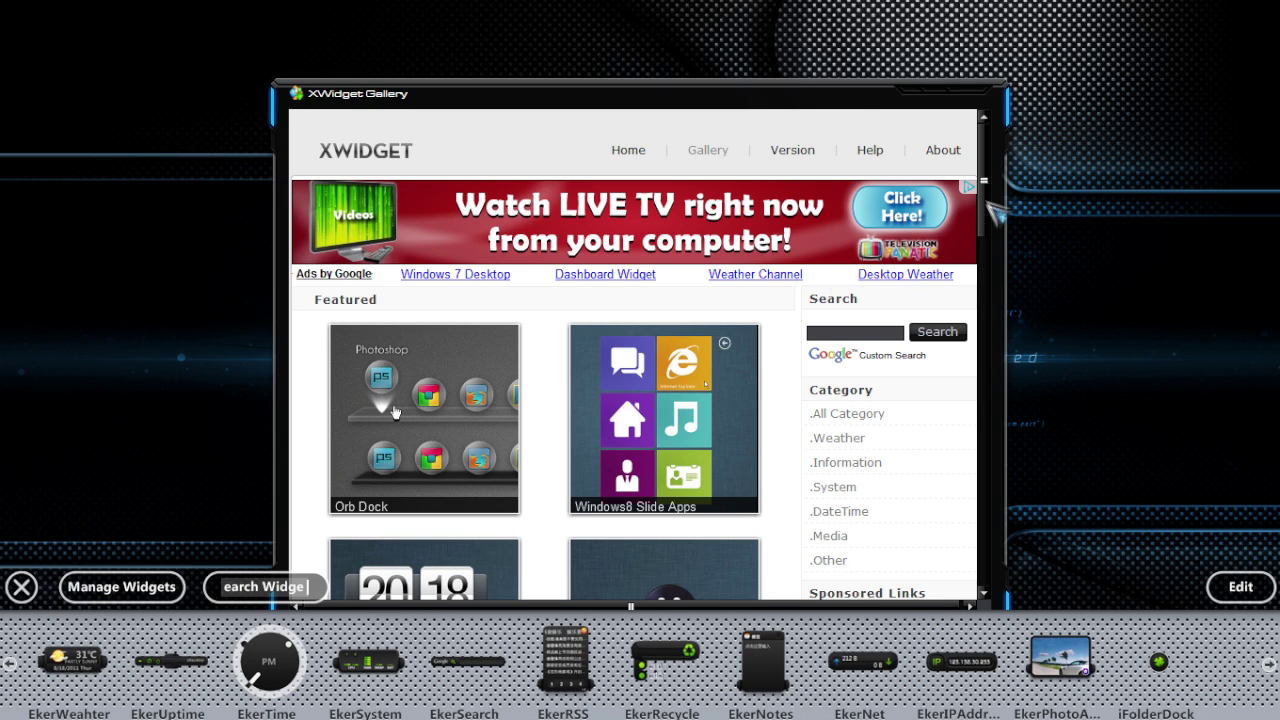
- Scroll through the XWidget Gallery of featured widgets, then close it
{"action": "left_click_drag", "start_coordinate": [986, 185], "coordinate": [990, 285]}
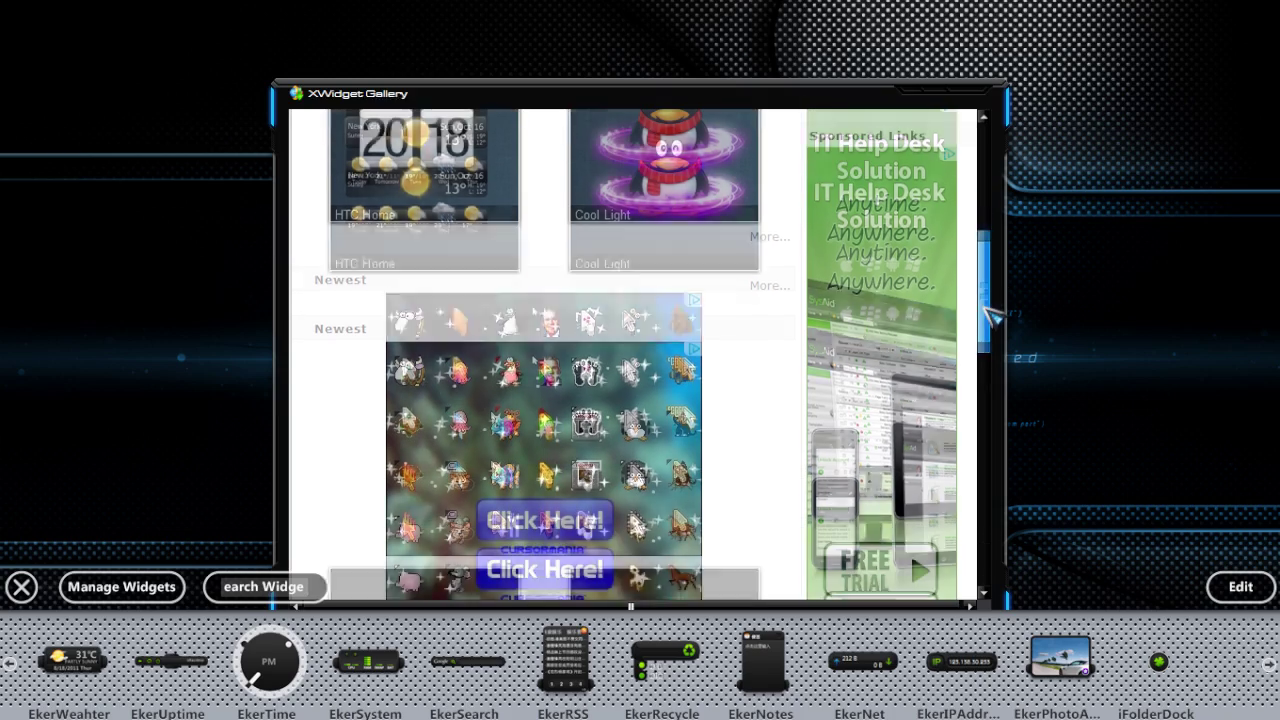
{"action": "mouse_move", "coordinate": [990, 285]}
{"action": "left_mouse_down"}
{"action": "mouse_move", "coordinate": [948, 545]}
{"action": "mouse_move", "coordinate": [984, 150]}
{"action": "left_mouse_up"}
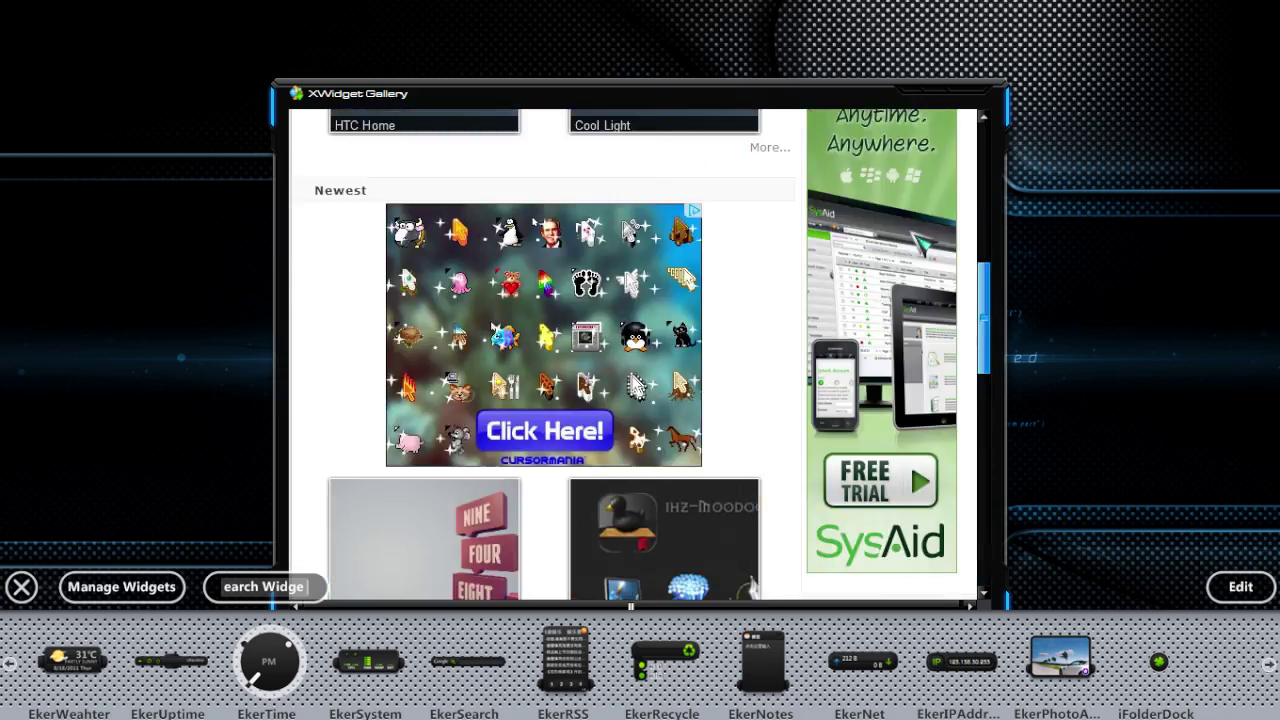
{"action": "left_click", "coordinate": [987, 95]}
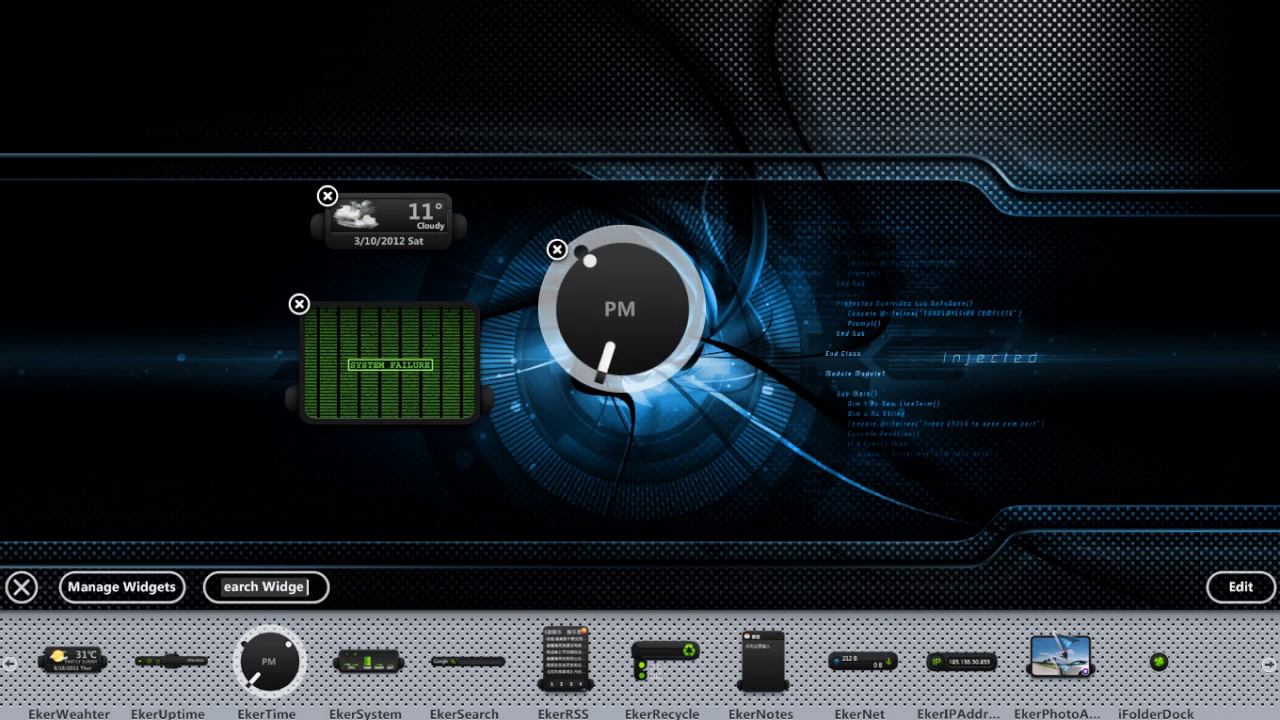
- Inspect and dismiss the context menus of the clock and photo widgets
{"action": "right_click", "coordinate": [621, 290]}
{"action": "mouse_move", "coordinate": [668, 301]}
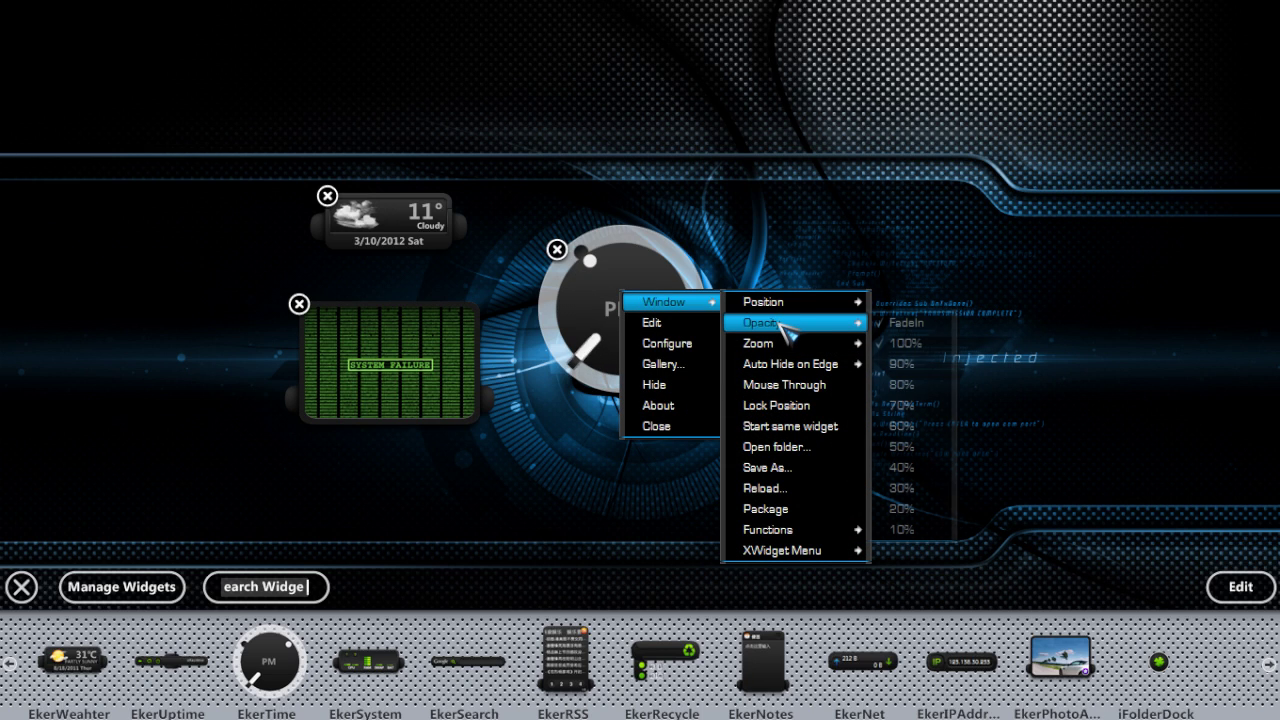
{"action": "mouse_move", "coordinate": [762, 322]}
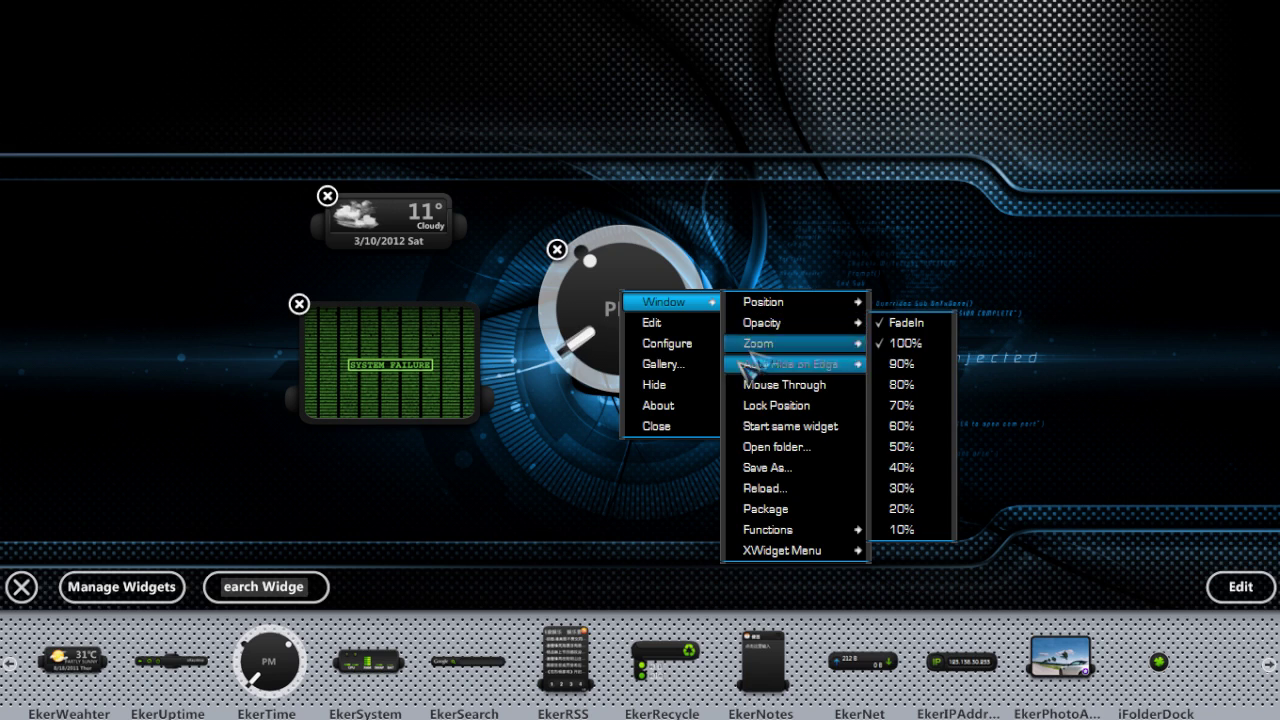
{"action": "left_click", "coordinate": [398, 352]}
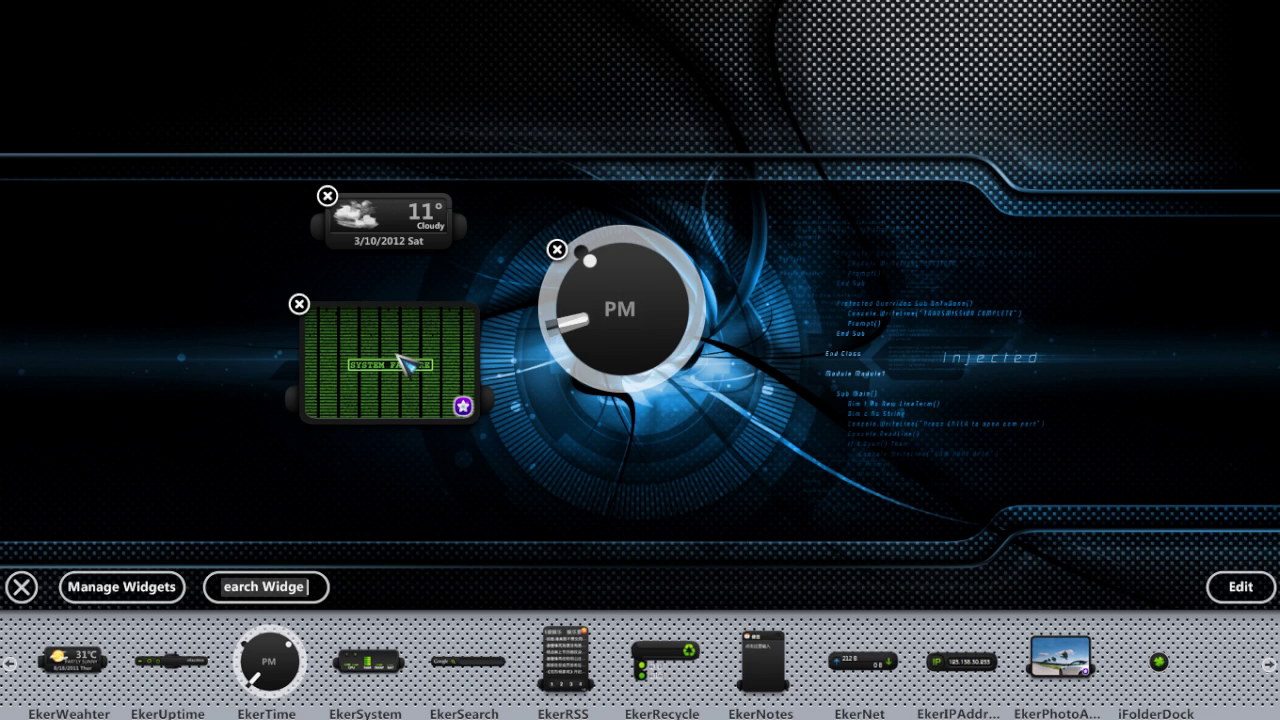
{"action": "right_click", "coordinate": [397, 356]}
{"action": "left_click", "coordinate": [385, 344]}
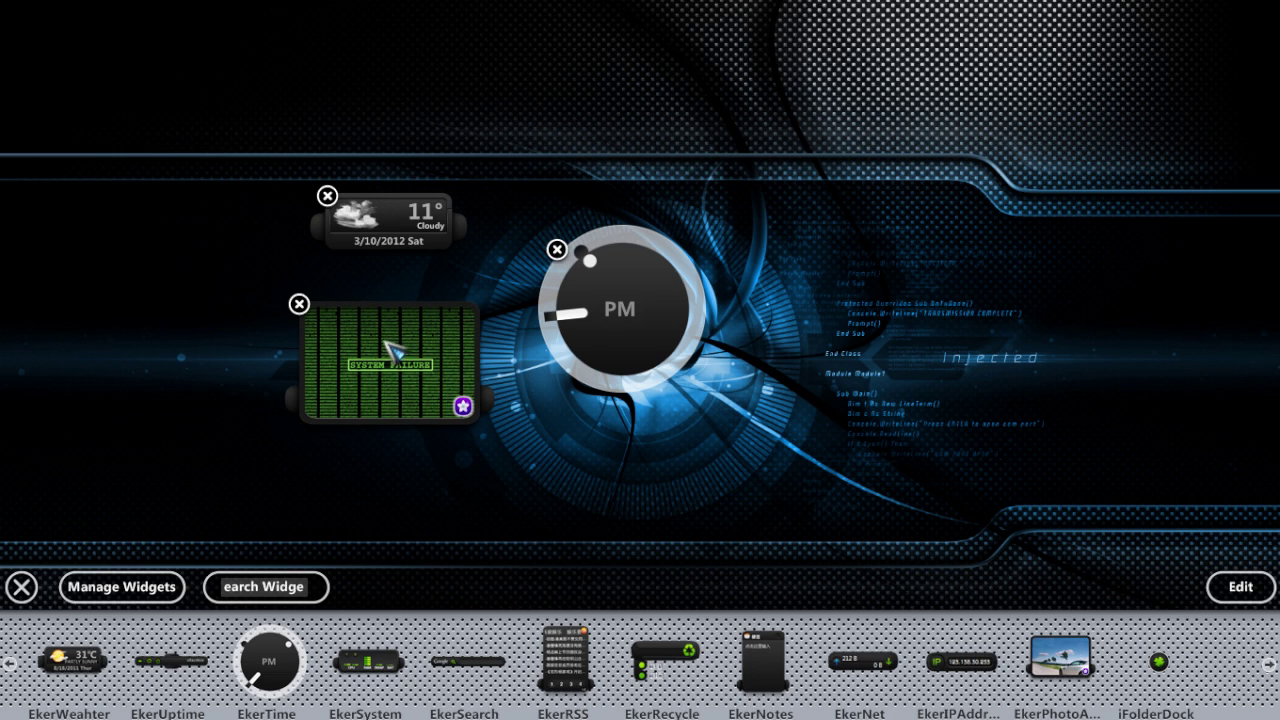
- Move the System Failure photo widget to the top-right and open it in the Designer
{"action": "left_click_drag", "start_coordinate": [387, 343], "coordinate": [997, 86]}
{"action": "right_click", "coordinate": [997, 86]}
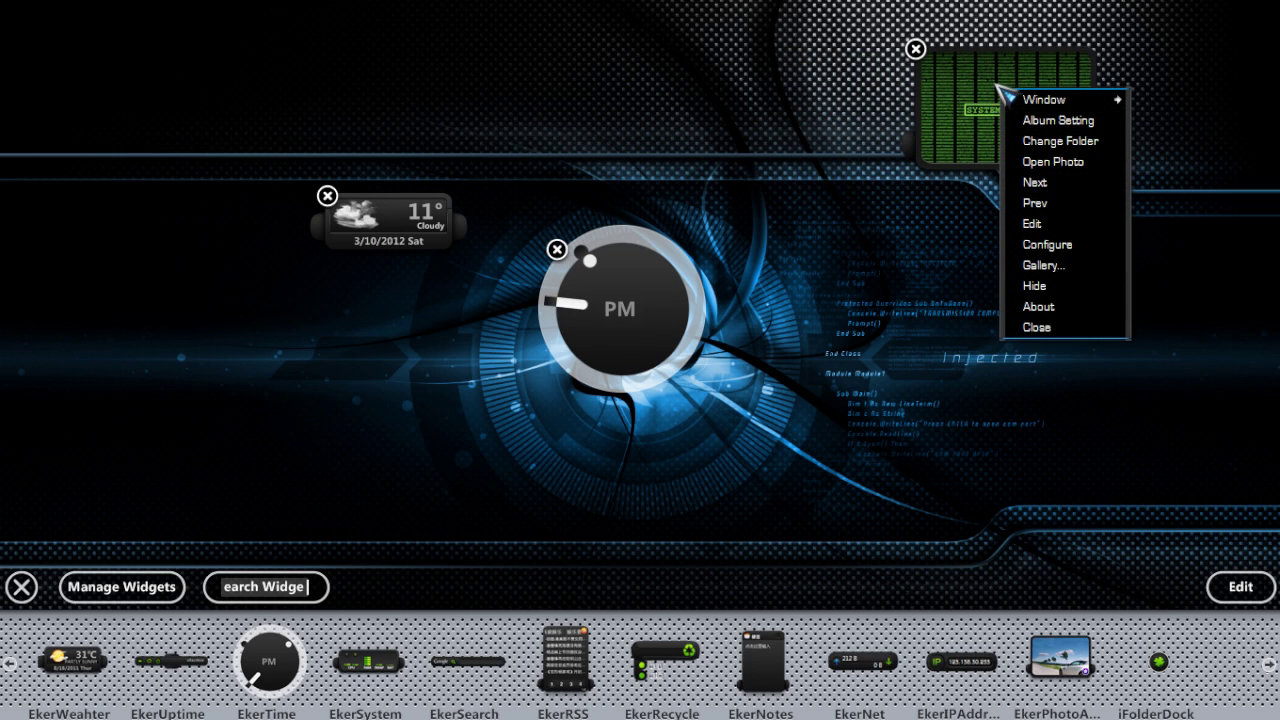
{"action": "left_click", "coordinate": [1058, 223]}
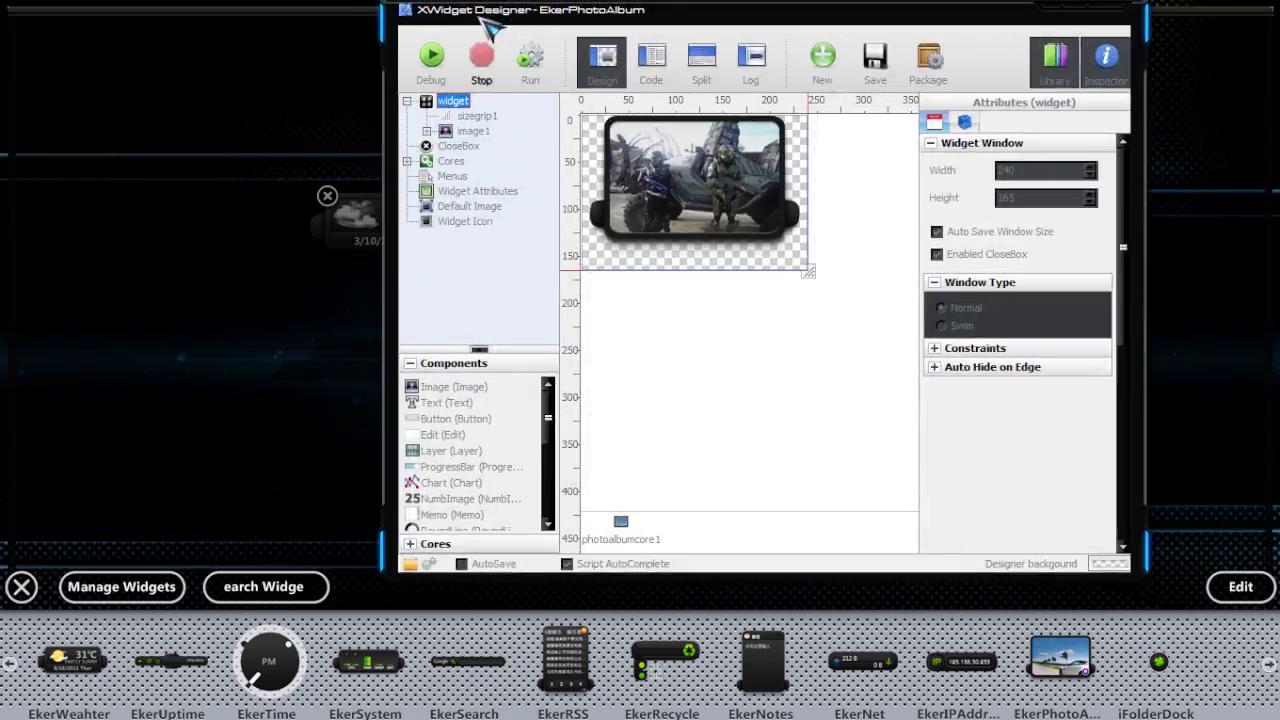
- Centre the Designer window, view the EkerPhotoAlbum script under Code, then close the Designer
{"action": "left_click_drag", "start_coordinate": [537, 10], "coordinate": [413, 43]}
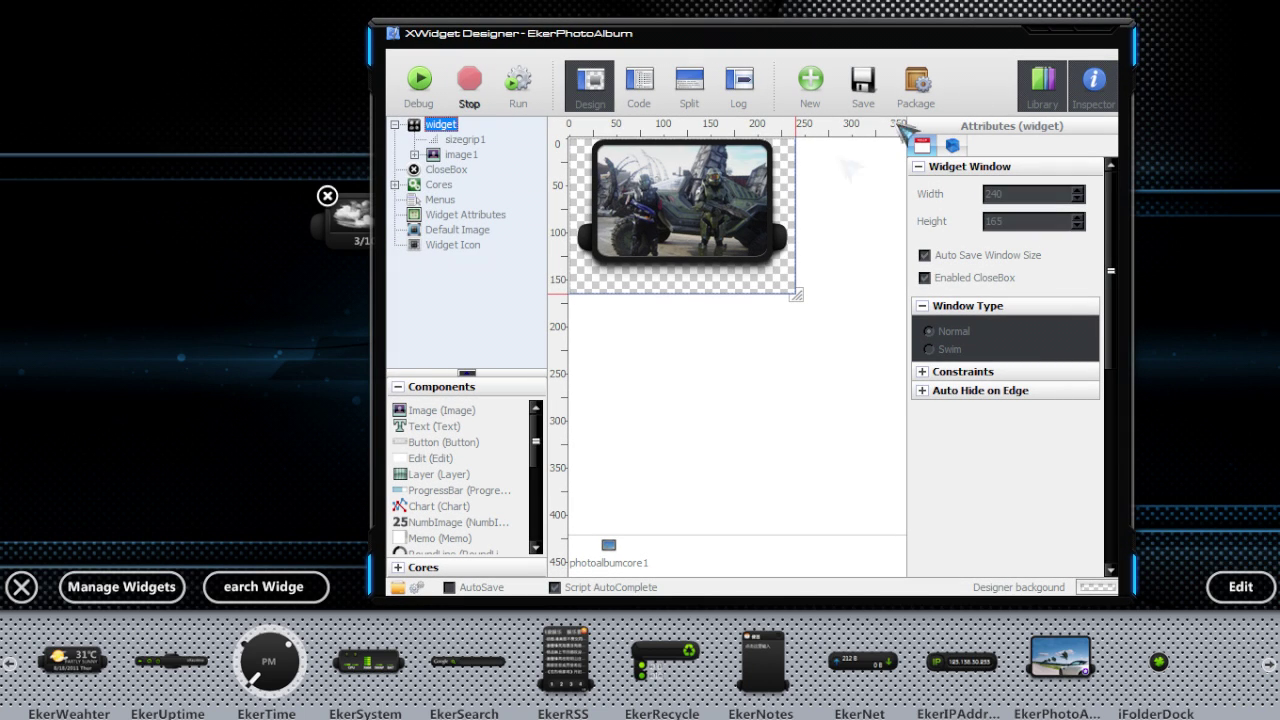
{"action": "left_click", "coordinate": [645, 88]}
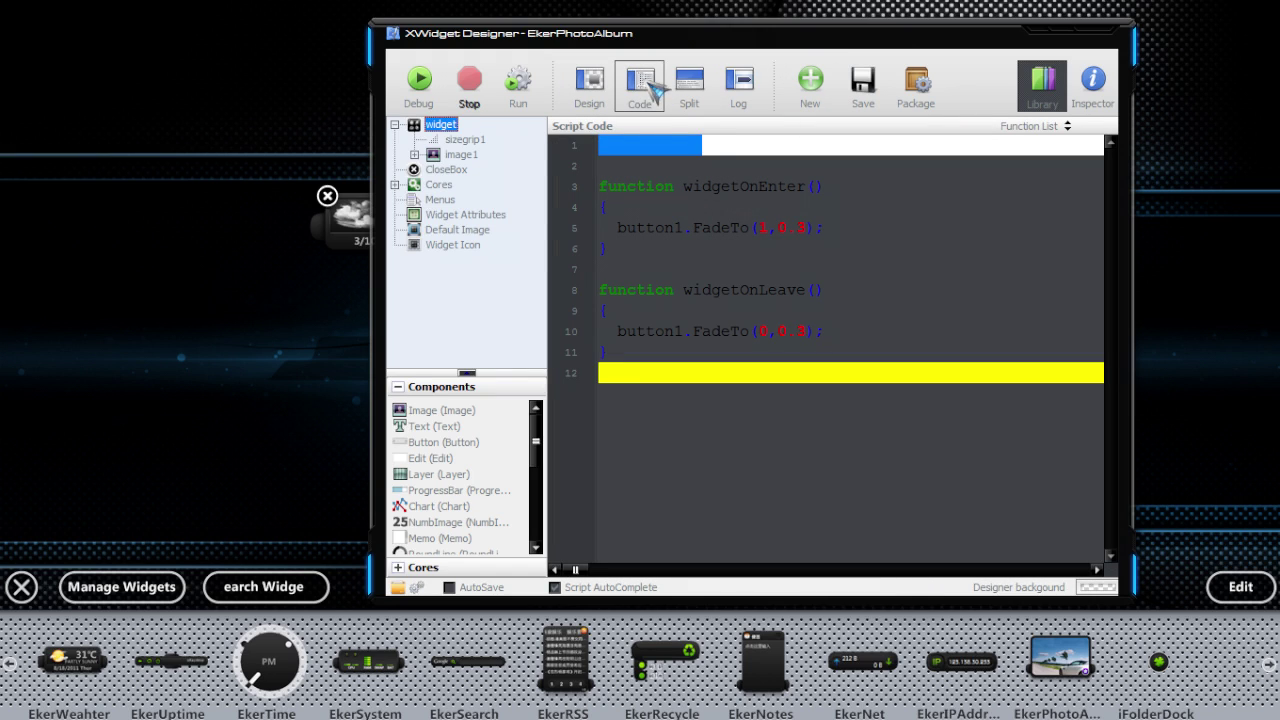
{"action": "left_click", "coordinate": [1108, 36]}
- Answer the save prompt, add then remove EkerSystem, and place EkerSearch on the desktop
{"action": "left_click", "coordinate": [688, 413]}
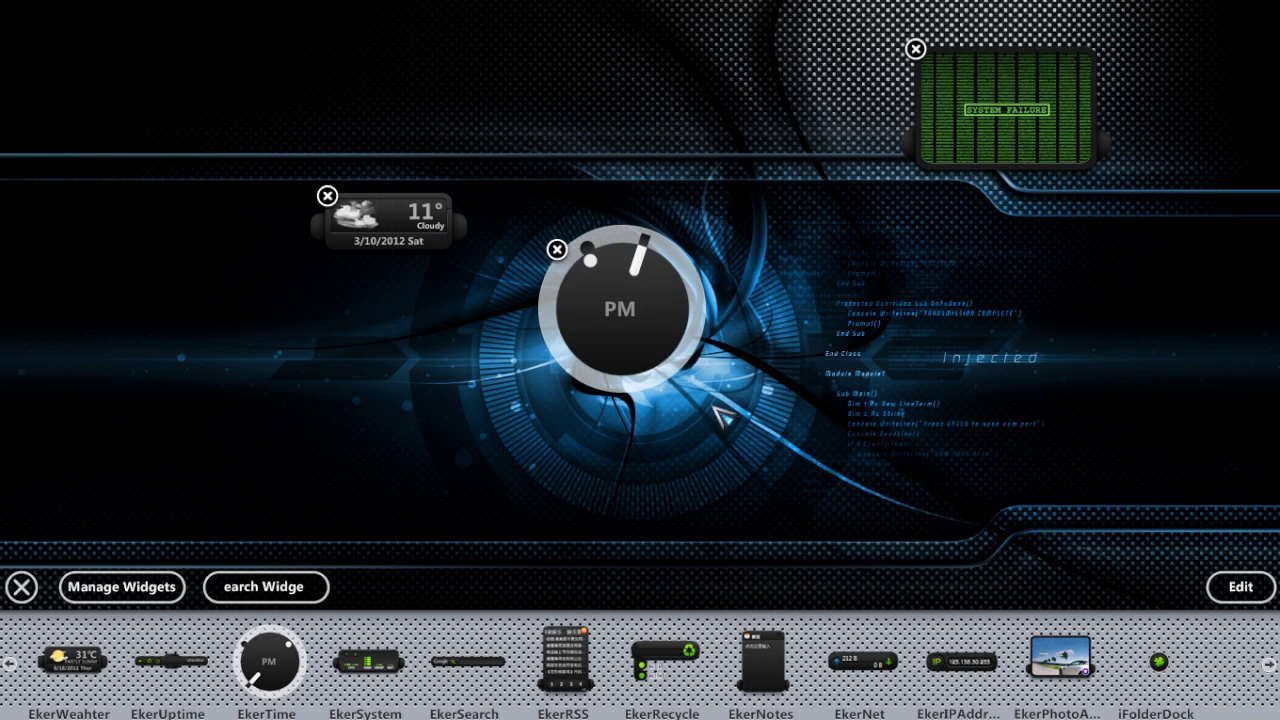
{"action": "mouse_move", "coordinate": [367, 662]}
{"action": "left_mouse_down"}
{"action": "mouse_move", "coordinate": [367, 590]}
{"action": "mouse_move", "coordinate": [280, 328]}
{"action": "left_mouse_up"}
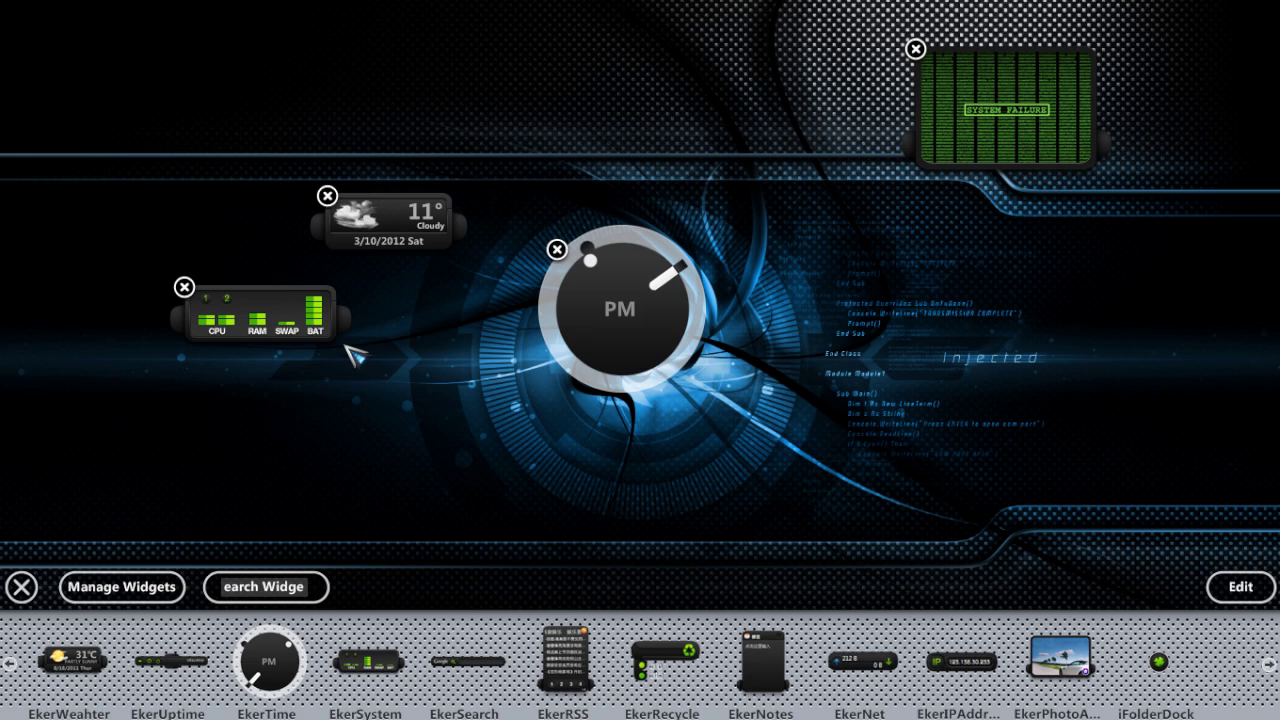
{"action": "left_click", "coordinate": [184, 287]}
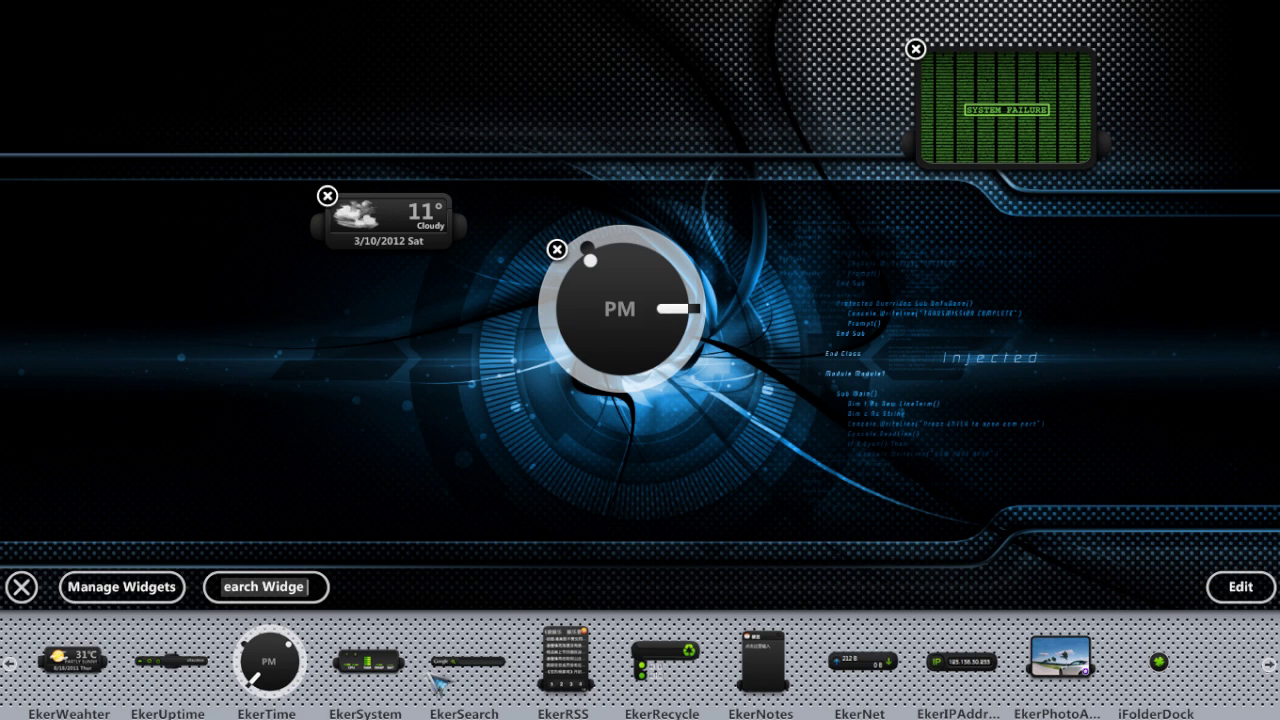
{"action": "left_click_drag", "start_coordinate": [465, 661], "coordinate": [270, 442]}
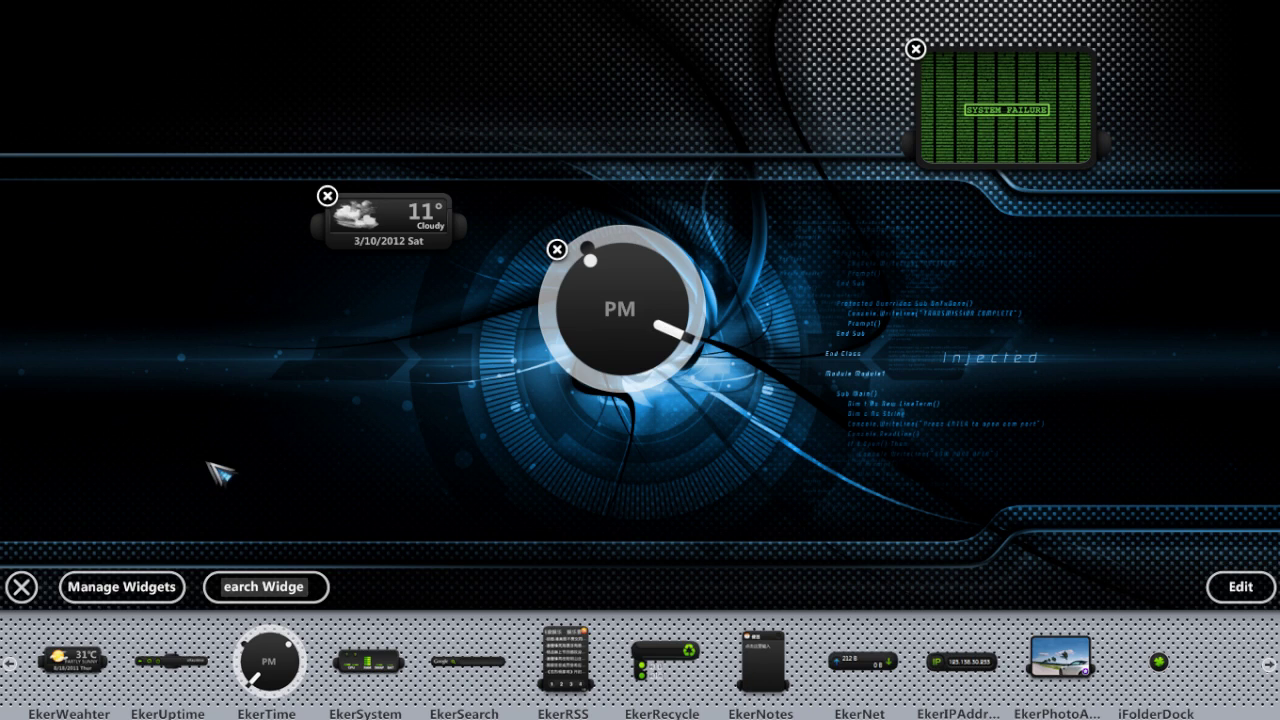
- Add the EkerRecycle widget, empty the Recycle Bin to 0 items, then close the widget
{"action": "mouse_move", "coordinate": [665, 662]}
{"action": "left_mouse_down"}
{"action": "mouse_move", "coordinate": [602, 340]}
{"action": "mouse_move", "coordinate": [229, 270]}
{"action": "left_mouse_up"}
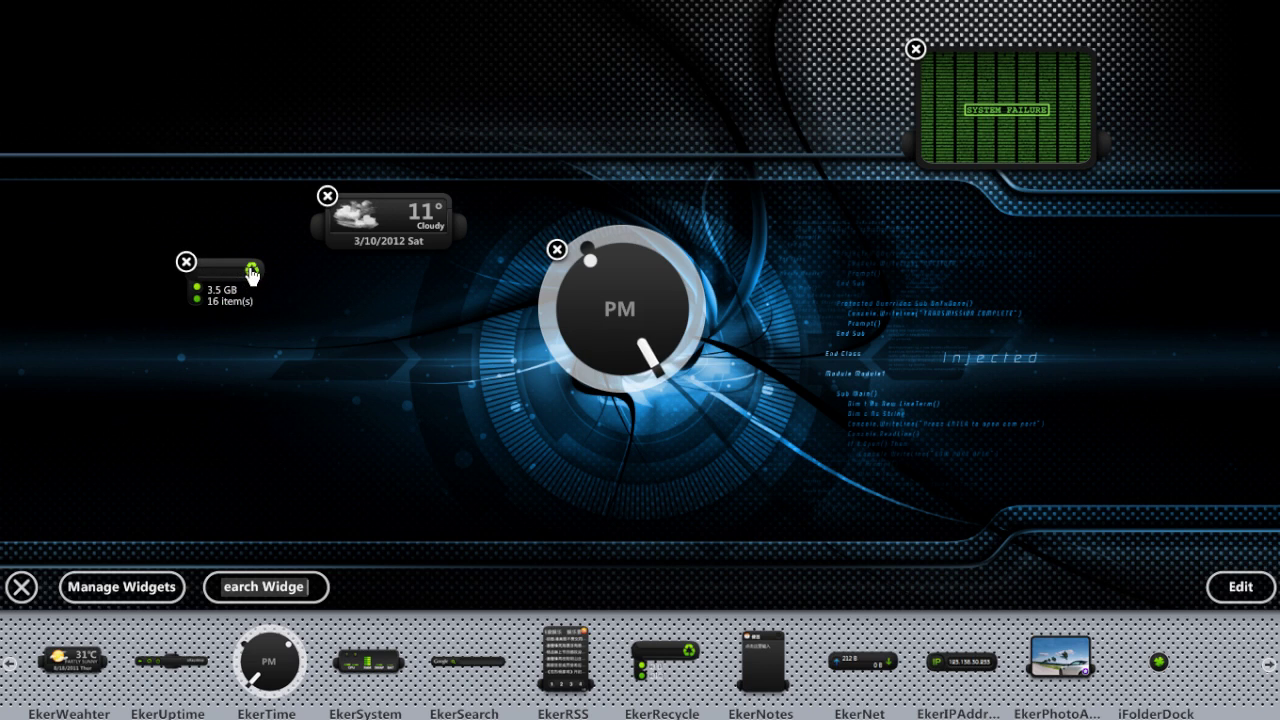
{"action": "left_click", "coordinate": [251, 270]}
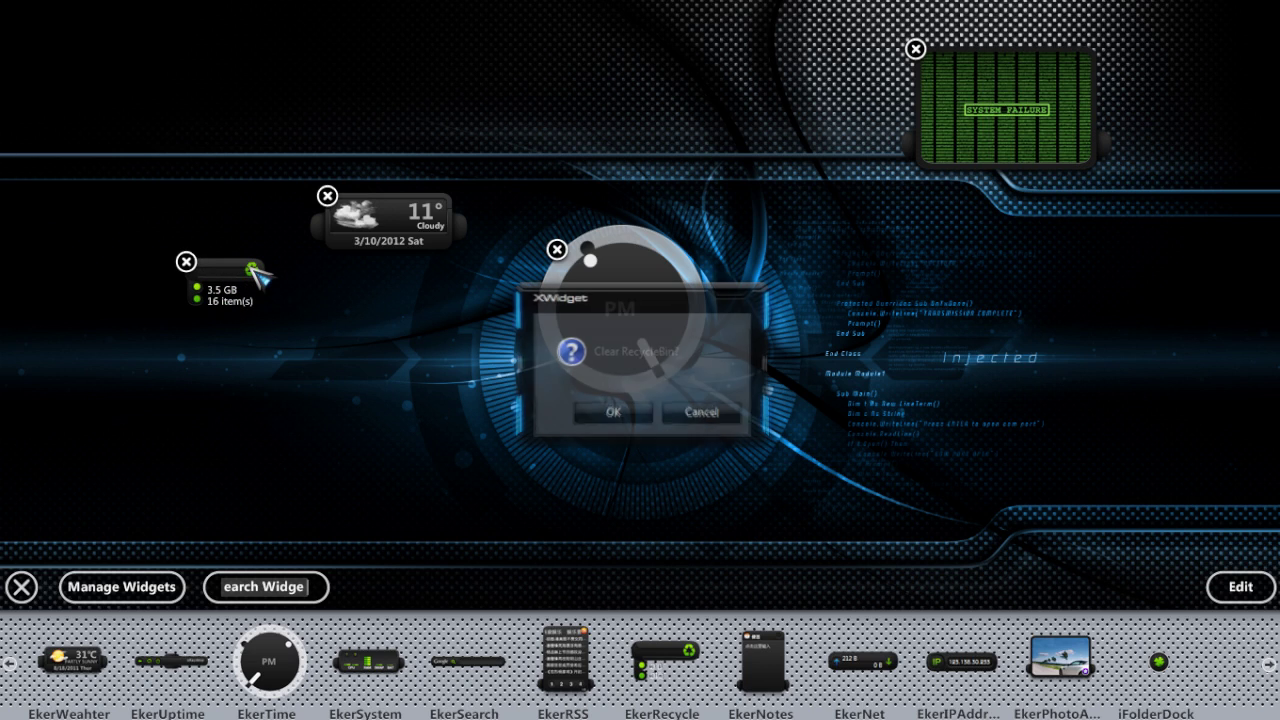
{"action": "left_click", "coordinate": [617, 412]}
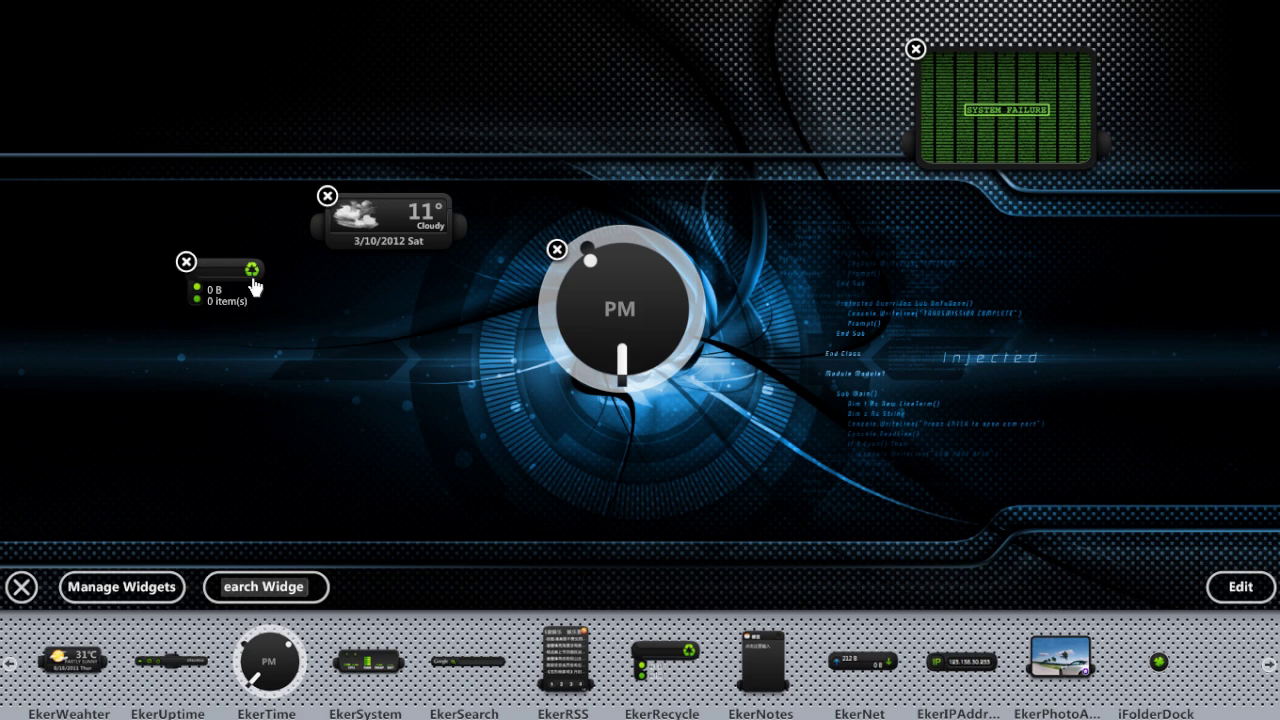
{"action": "left_click", "coordinate": [184, 263]}
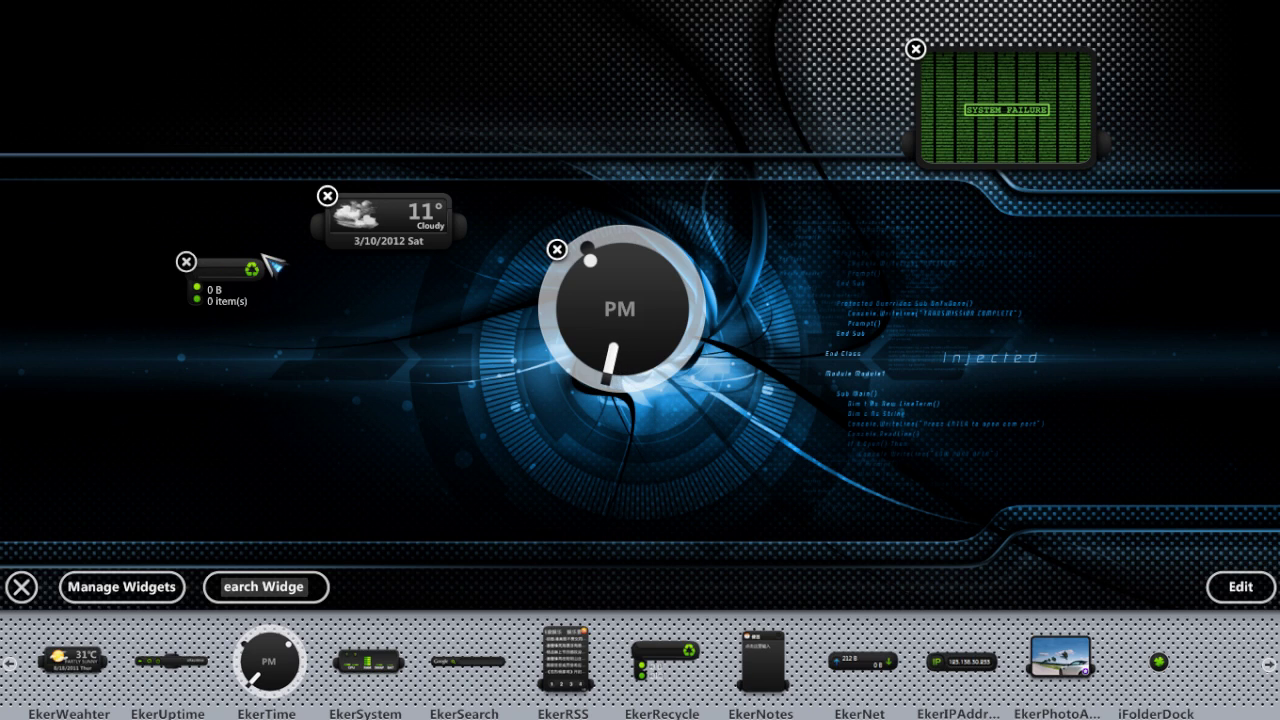
- Move the weather widget, refresh it from its menu, then close it
{"action": "left_click_drag", "start_coordinate": [415, 222], "coordinate": [310, 204]}
{"action": "right_click", "coordinate": [303, 213]}
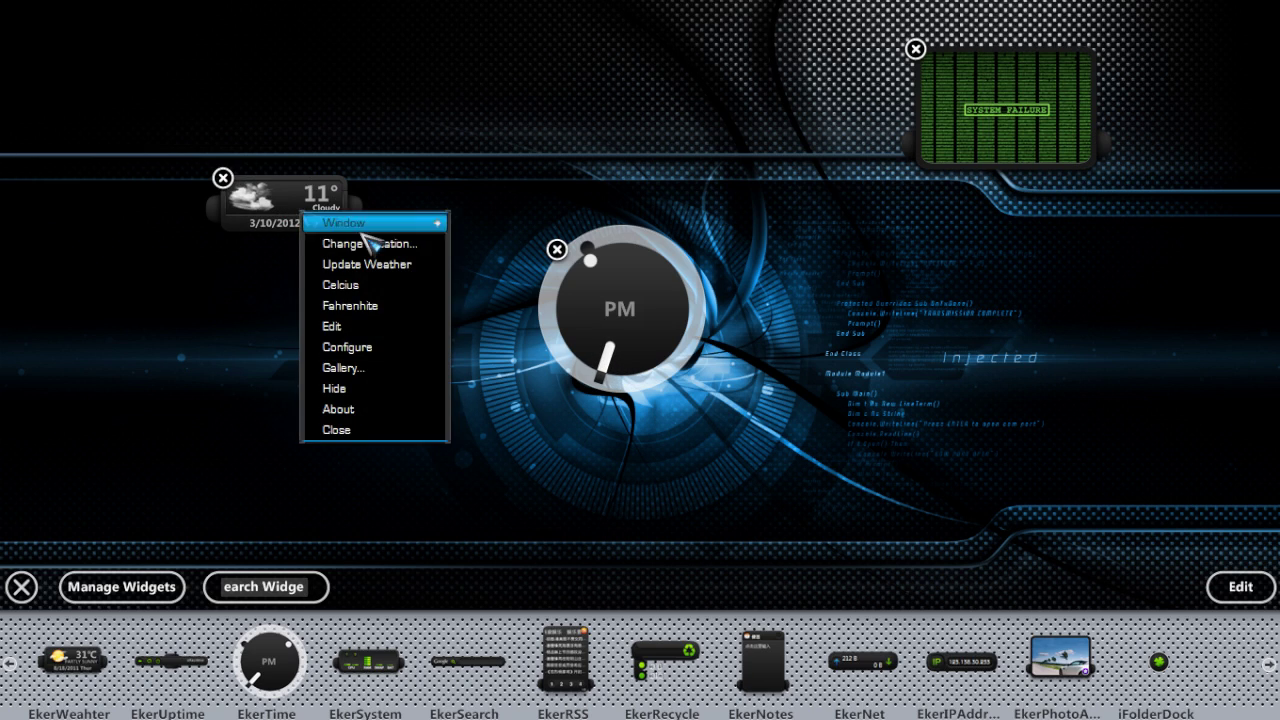
{"action": "left_click", "coordinate": [385, 289]}
{"action": "right_click", "coordinate": [333, 223]}
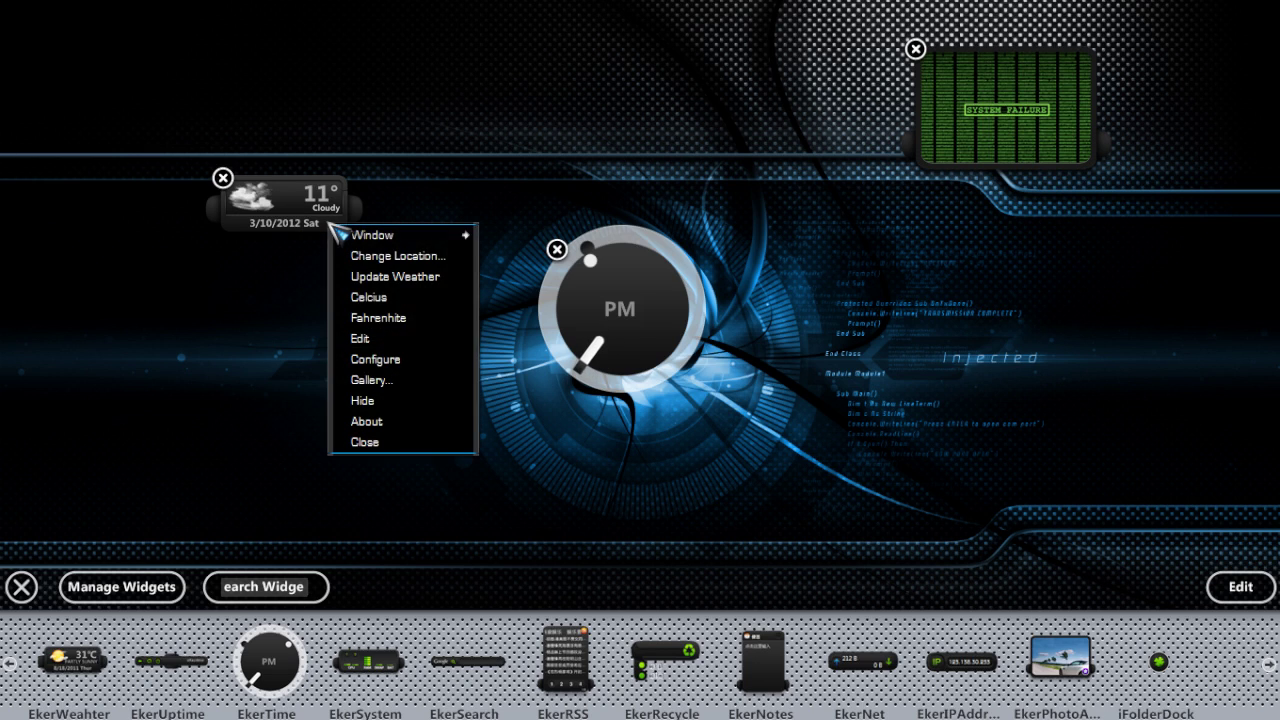
{"action": "left_click", "coordinate": [412, 277]}
{"action": "right_click", "coordinate": [332, 238]}
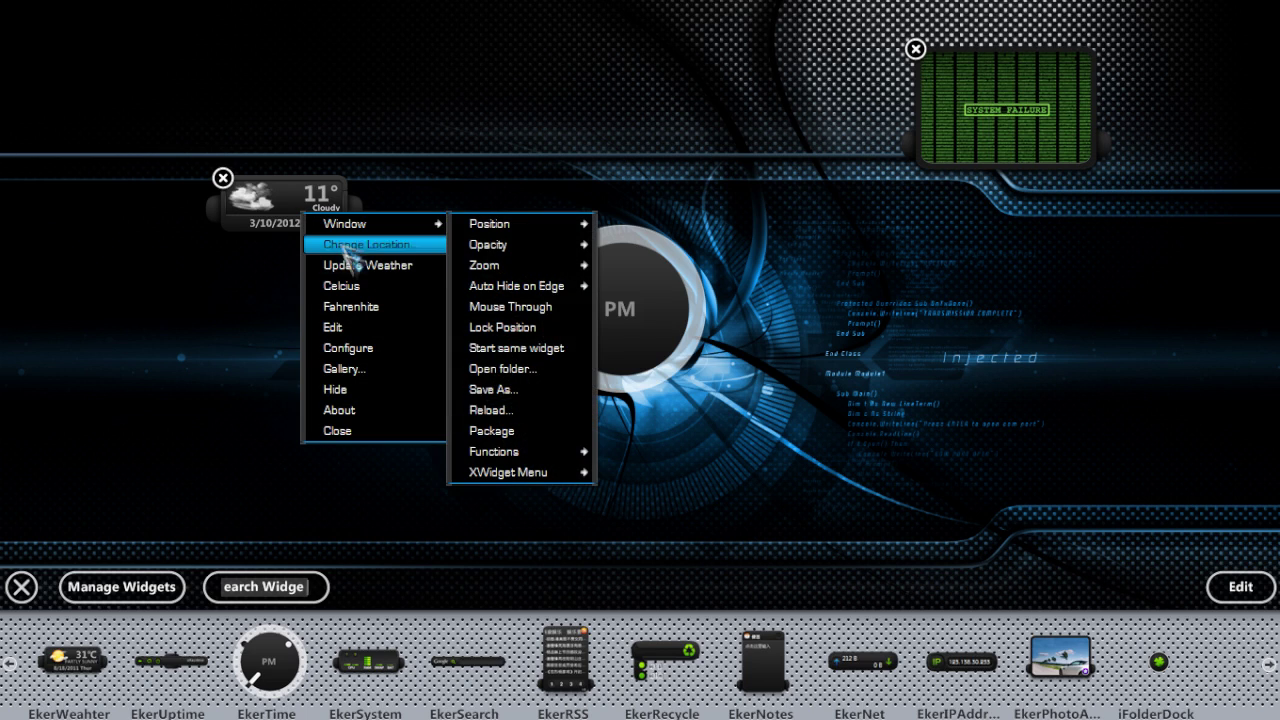
{"action": "left_click", "coordinate": [222, 177]}
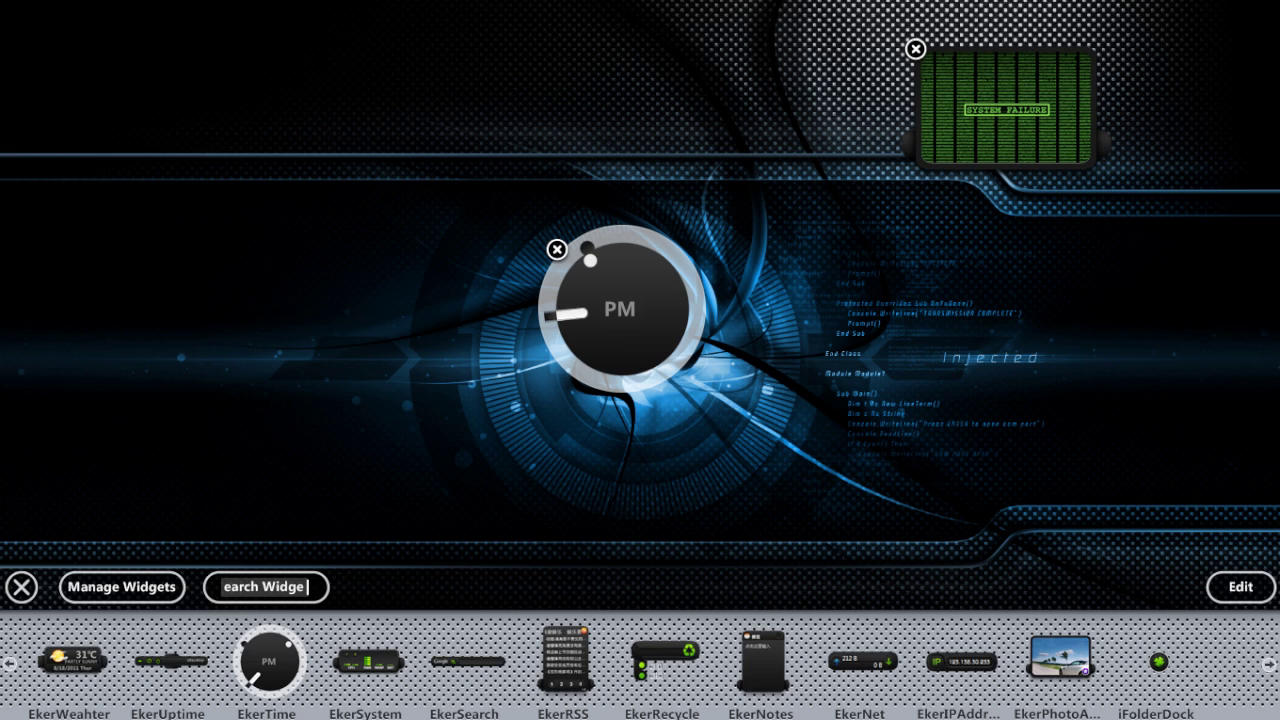
{"action": "left_click", "coordinate": [1267, 665]}
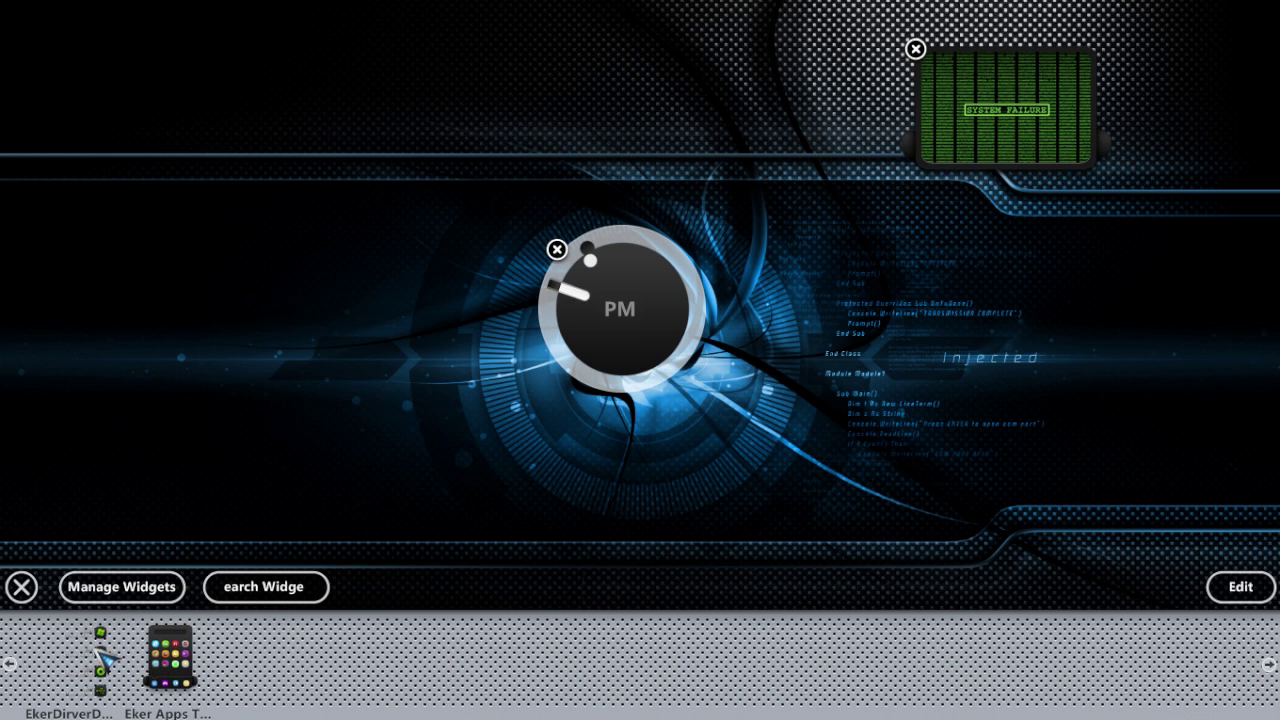
- Place the EkerDirverD drive widget on the left and EkerIPAddress near the top
{"action": "left_click_drag", "start_coordinate": [105, 660], "coordinate": [103, 386]}
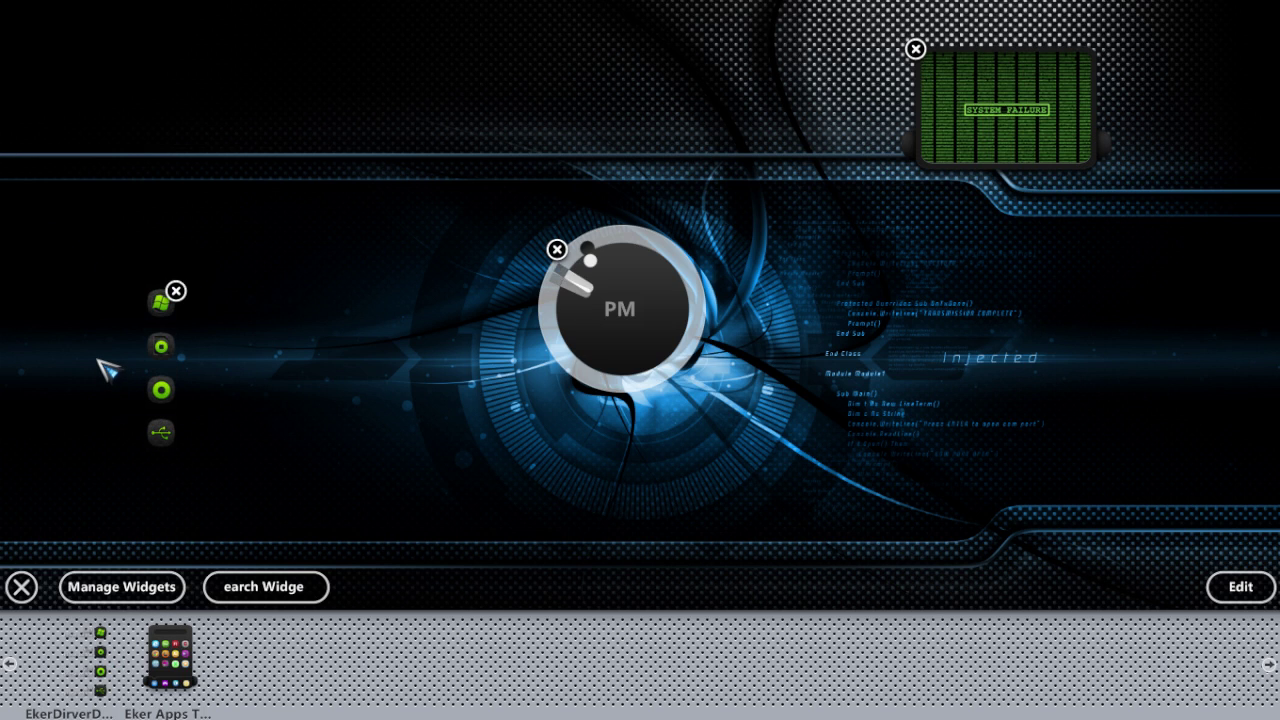
{"action": "left_click", "coordinate": [7, 666]}
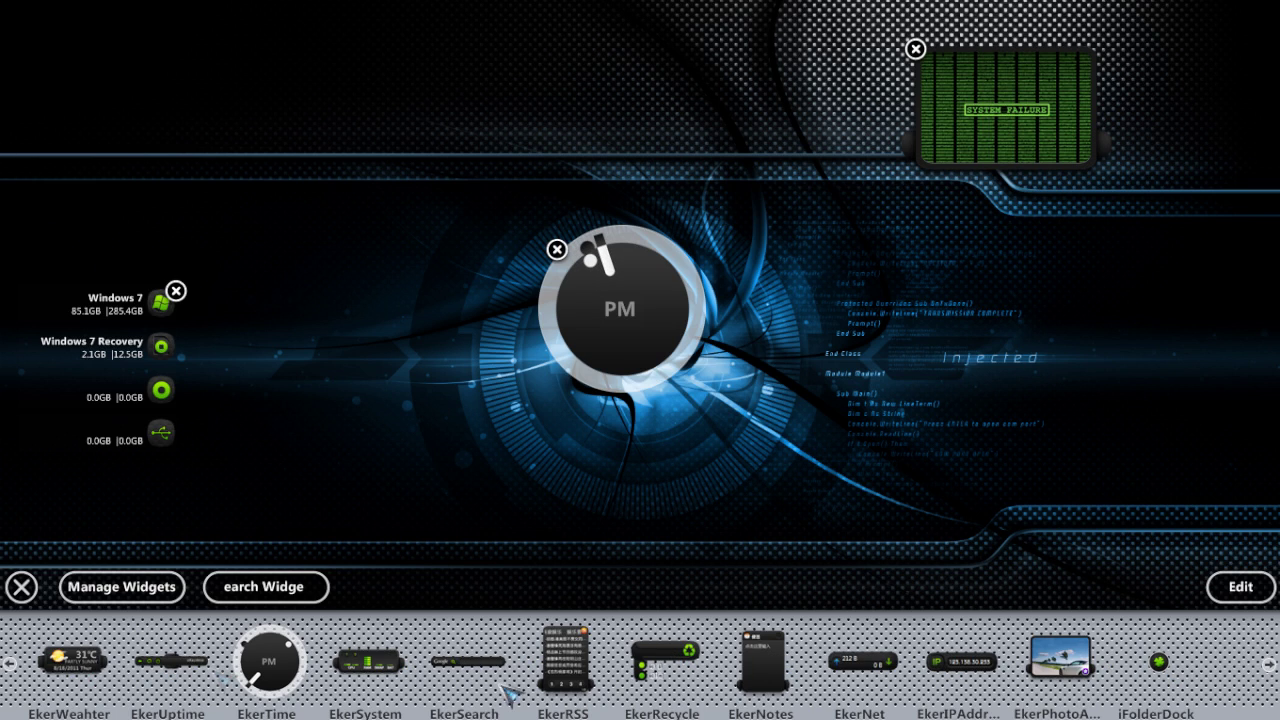
{"action": "left_click_drag", "start_coordinate": [975, 675], "coordinate": [430, 105]}
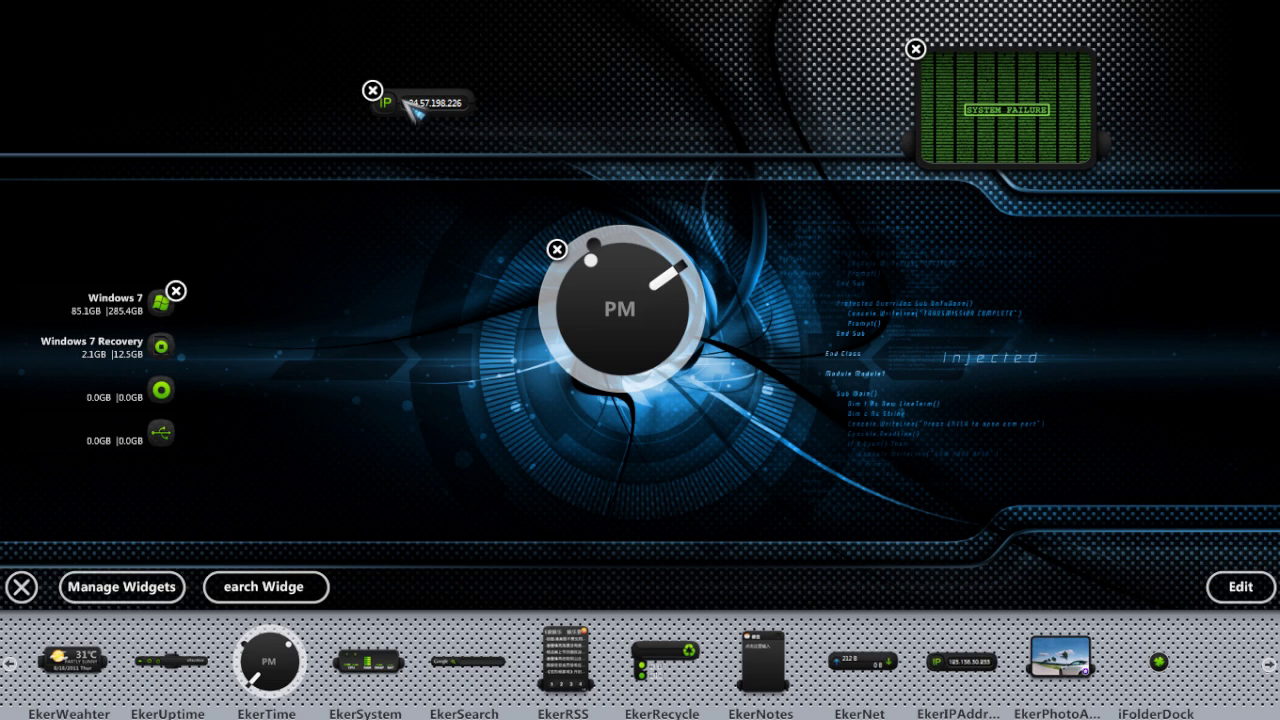
- Close the IP address and System Failure widgets, then drag the drive-space widget to the top-left
{"action": "left_click", "coordinate": [372, 90]}
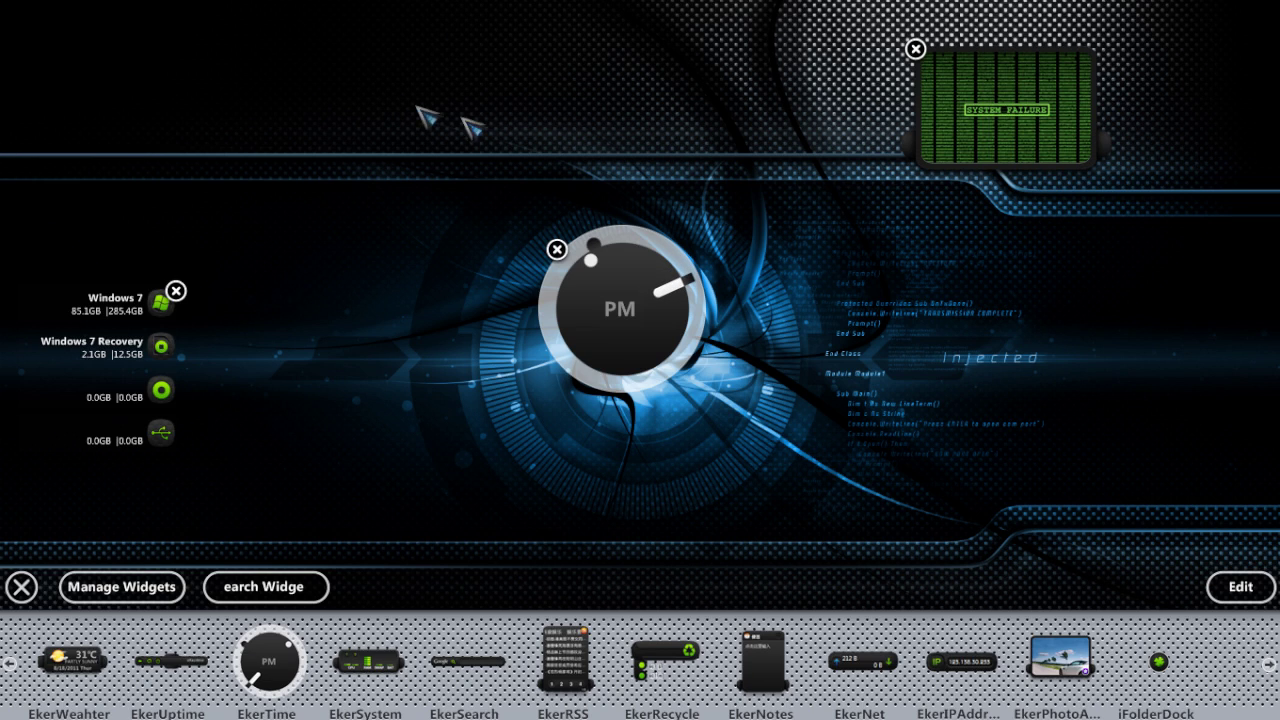
{"action": "left_click", "coordinate": [915, 48]}
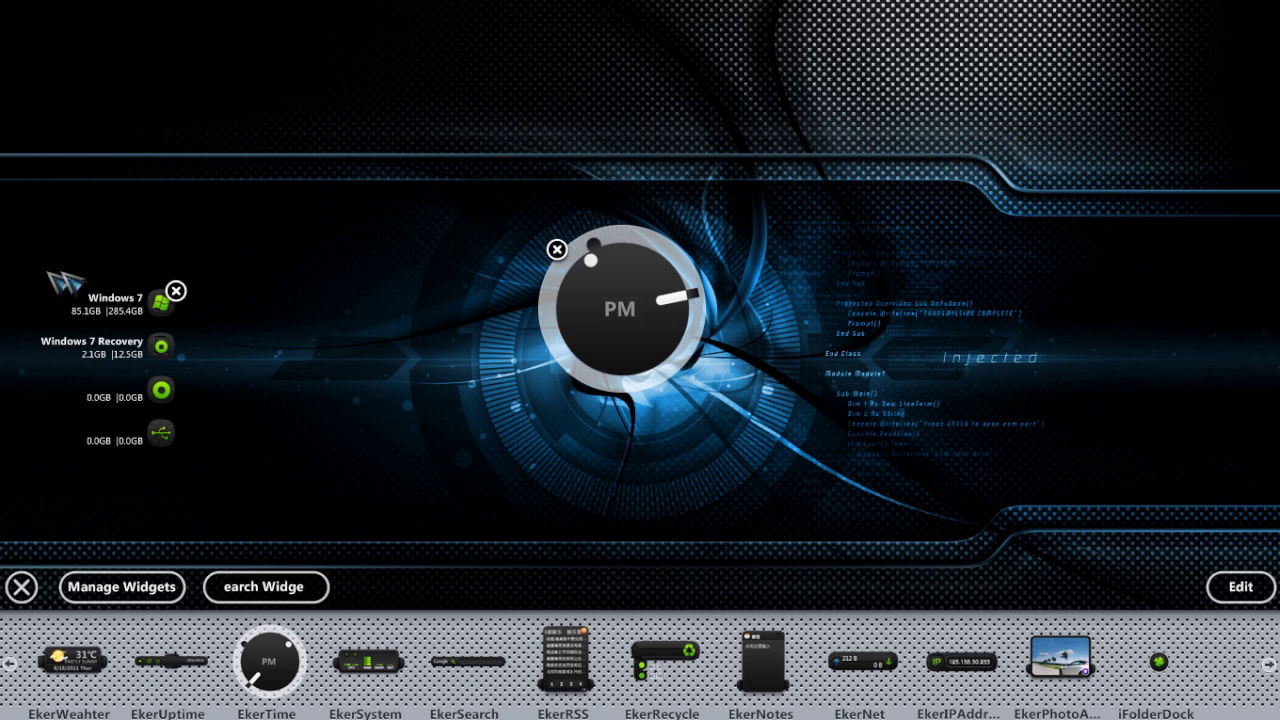
{"action": "left_click_drag", "start_coordinate": [108, 300], "coordinate": [118, 126]}
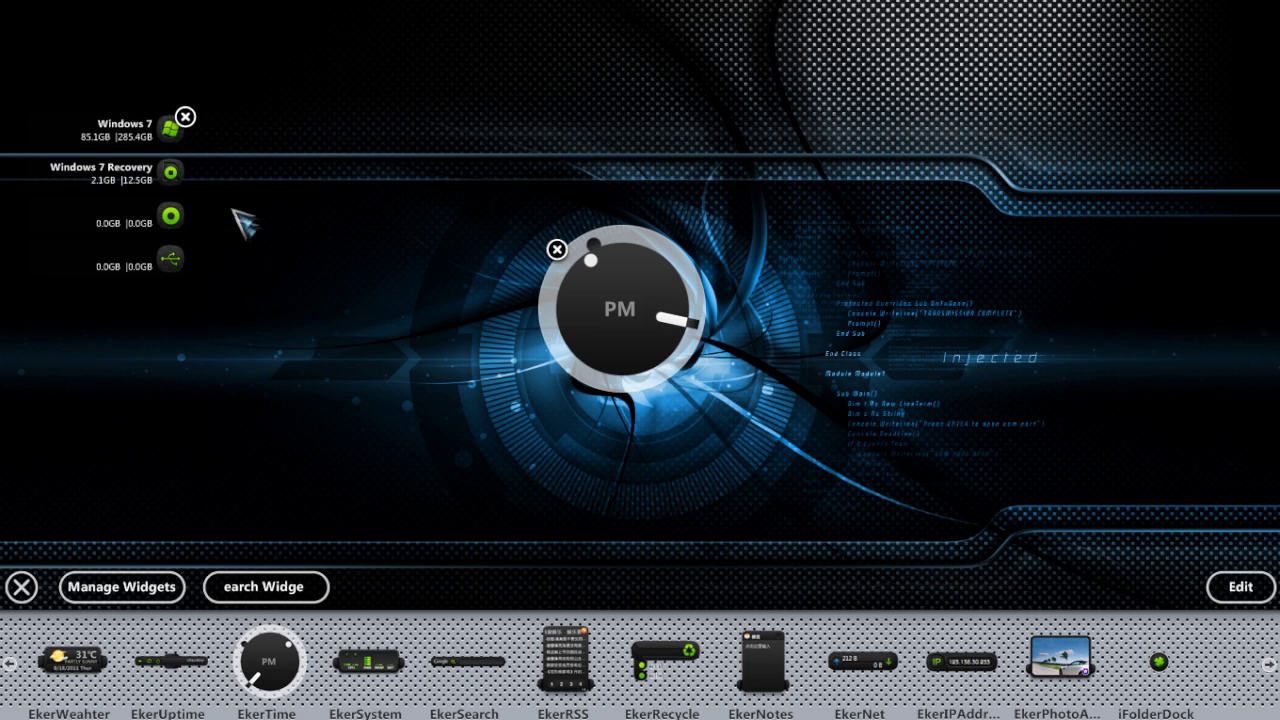
- Use the drive widget's icons to close the Recovery drive window and open and close the Windows 7 drive
{"action": "left_click", "coordinate": [172, 180]}
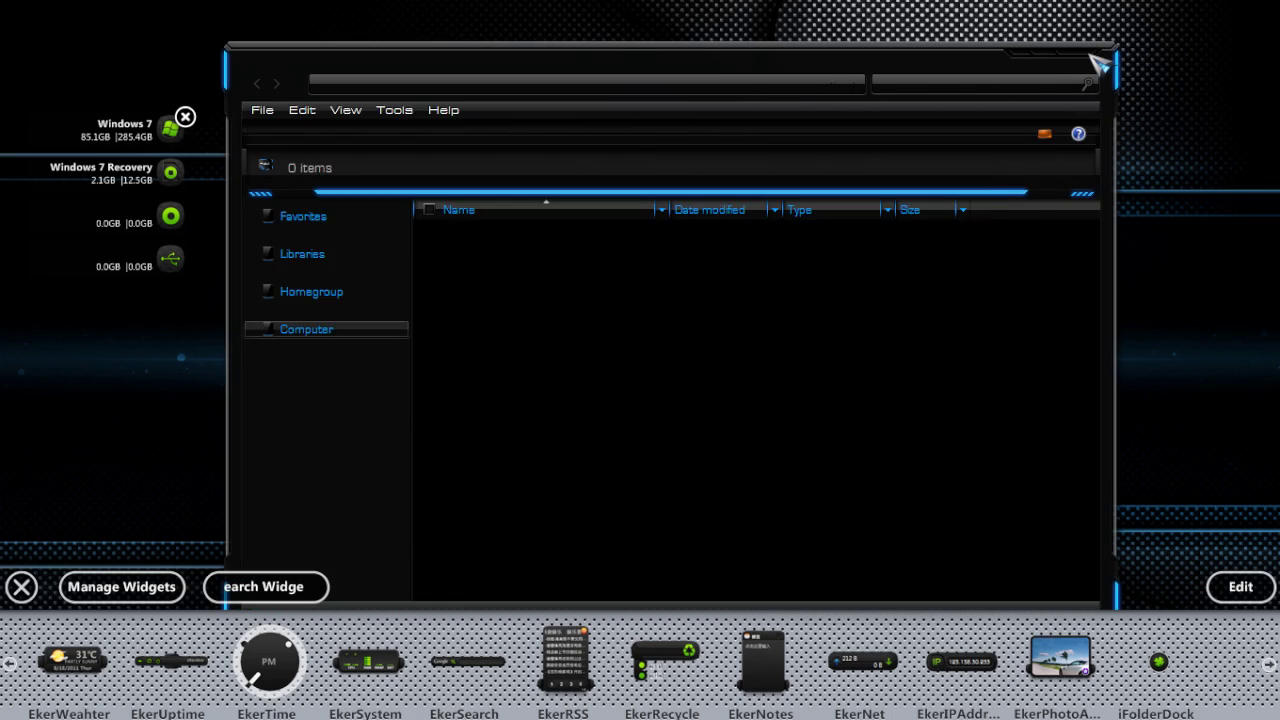
{"action": "left_click", "coordinate": [1100, 55]}
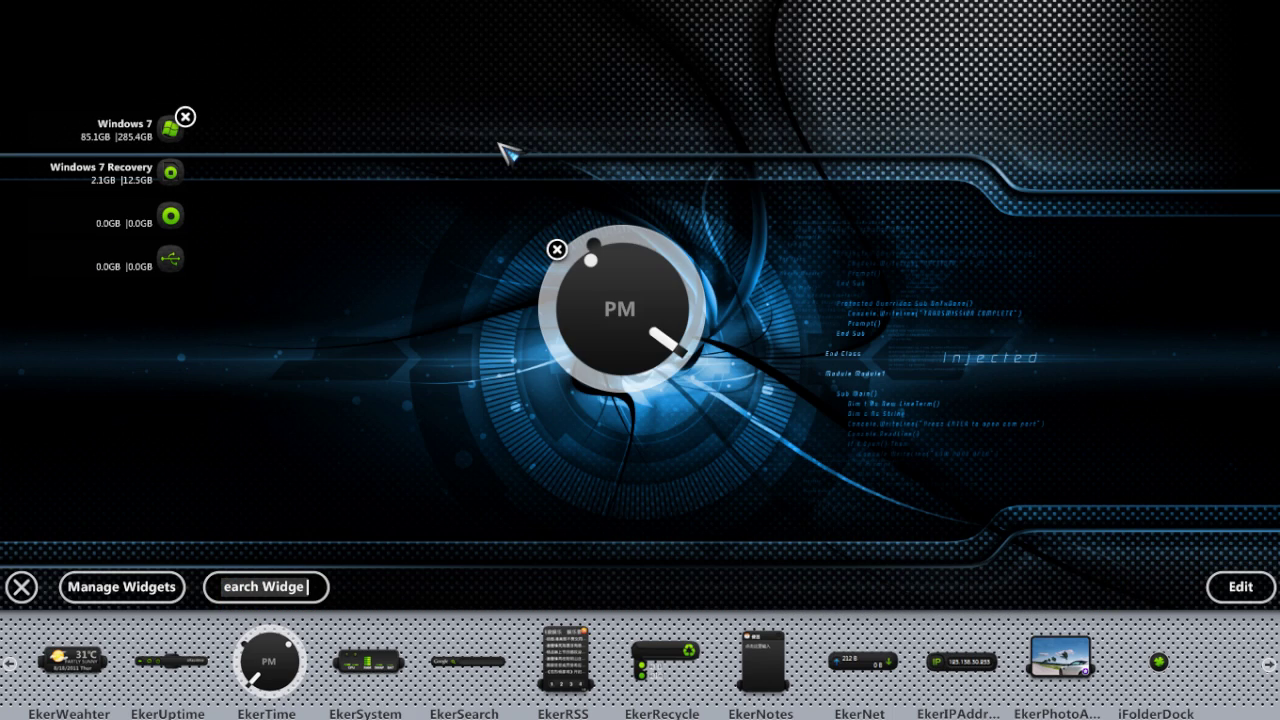
{"action": "left_click", "coordinate": [168, 130]}
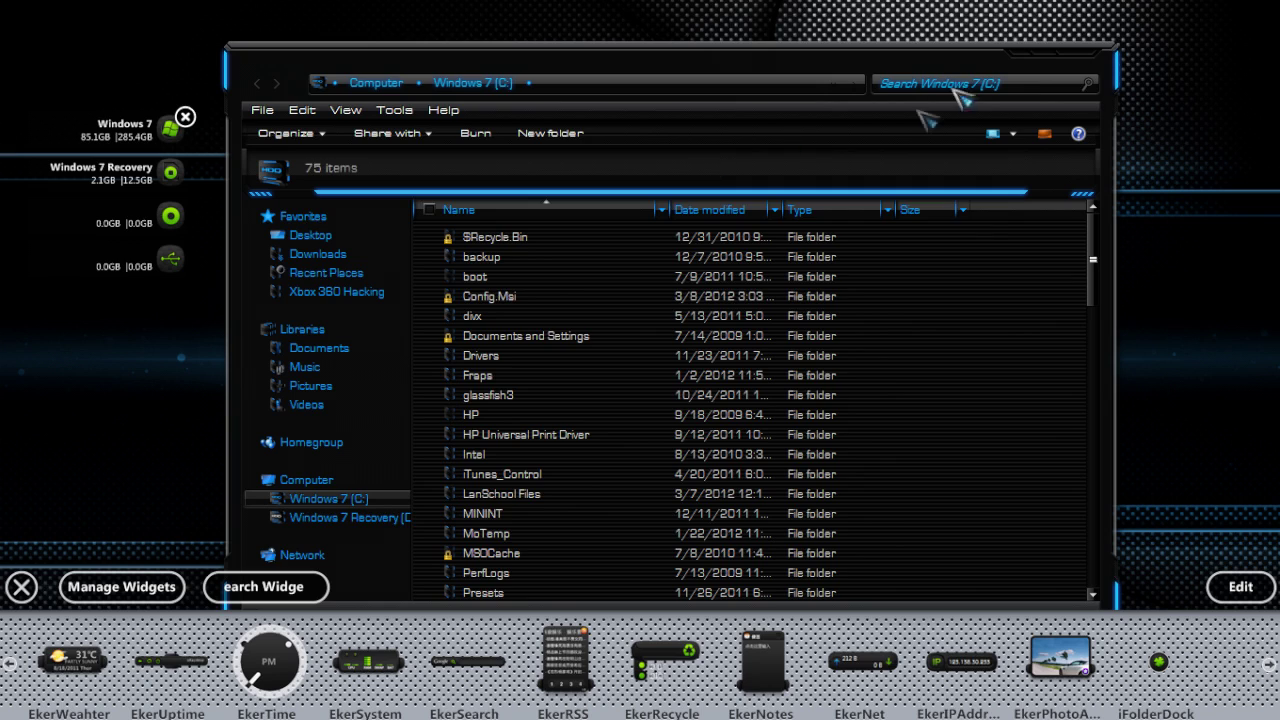
{"action": "left_click", "coordinate": [1110, 66]}
- Move the EkerTime clock to the top-right corner and open it in XWidget Designer
{"action": "left_click_drag", "start_coordinate": [612, 331], "coordinate": [1005, 105]}
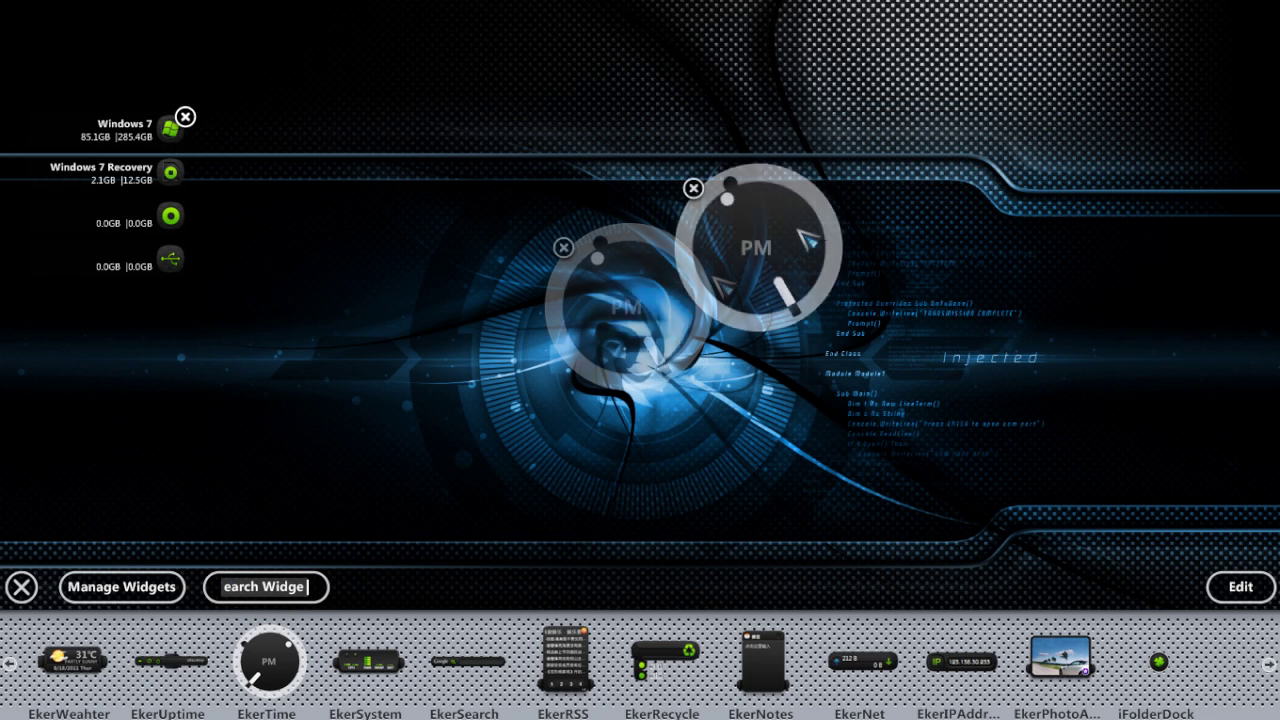
{"action": "right_click", "coordinate": [1005, 105]}
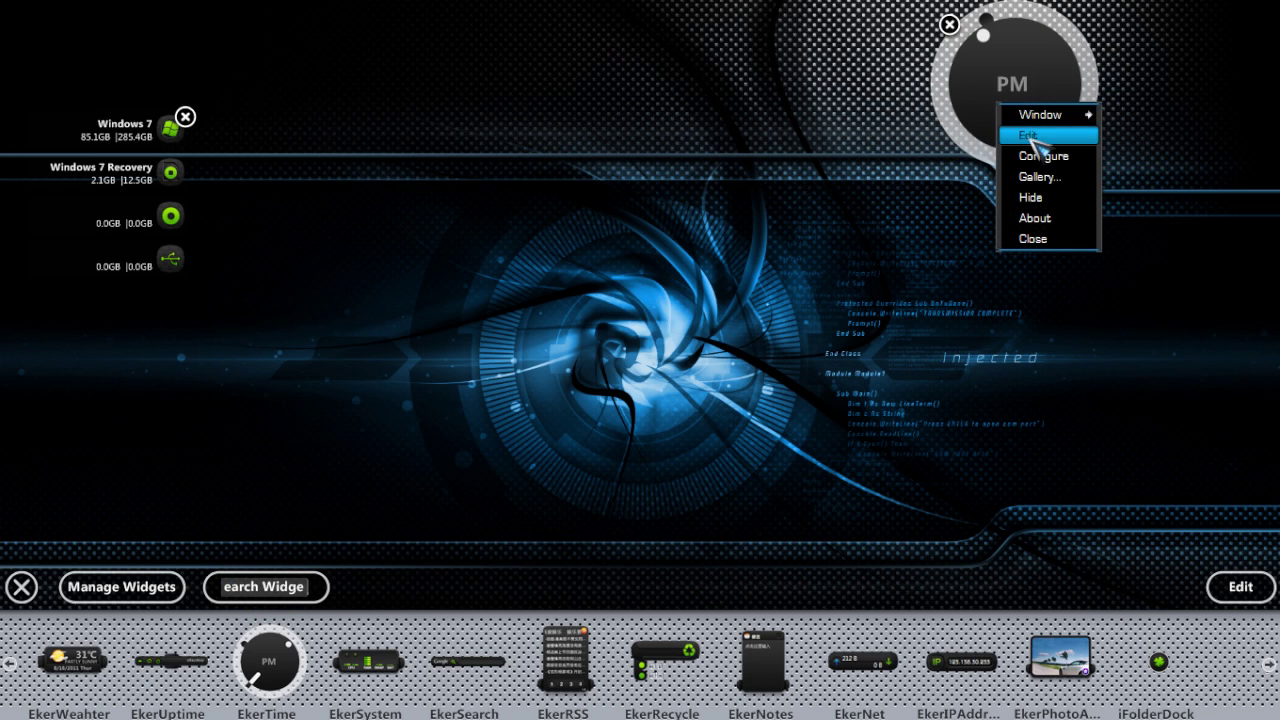
{"action": "left_click", "coordinate": [1030, 135]}
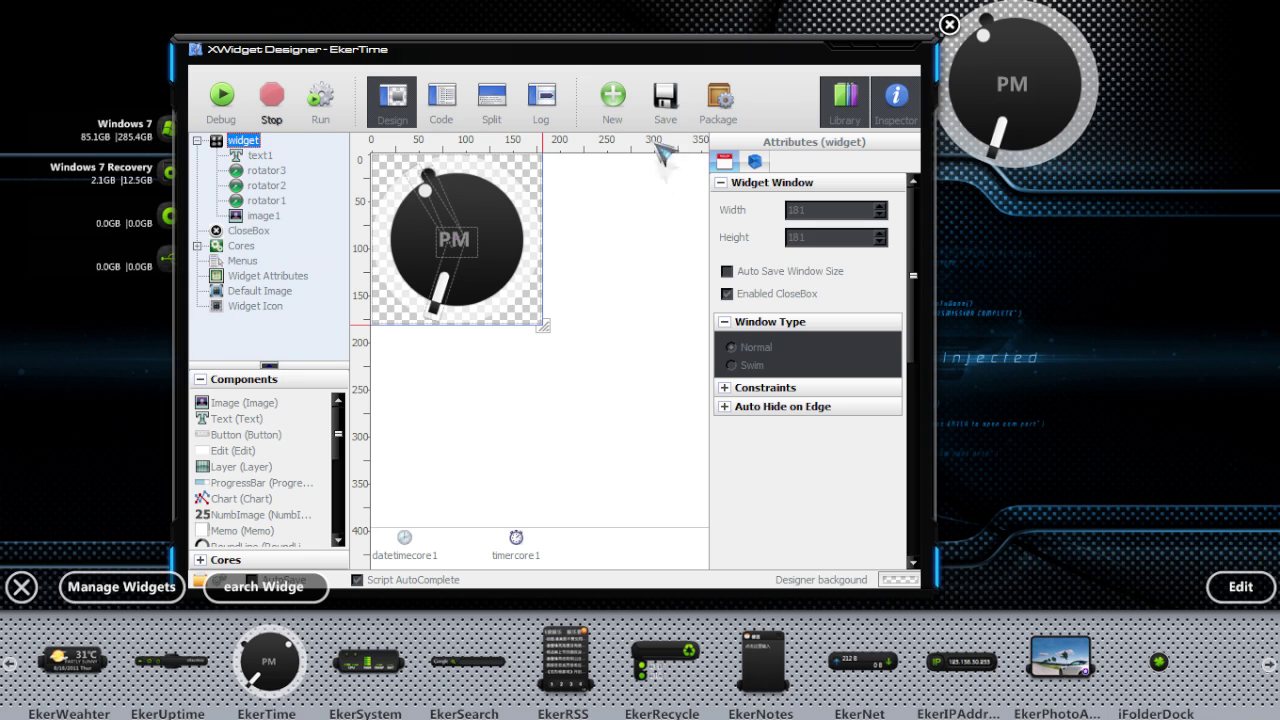
- Close the clock widget and answer the save-changes prompt to close the designer
{"action": "left_click", "coordinate": [949, 23]}
{"action": "left_click", "coordinate": [926, 50]}
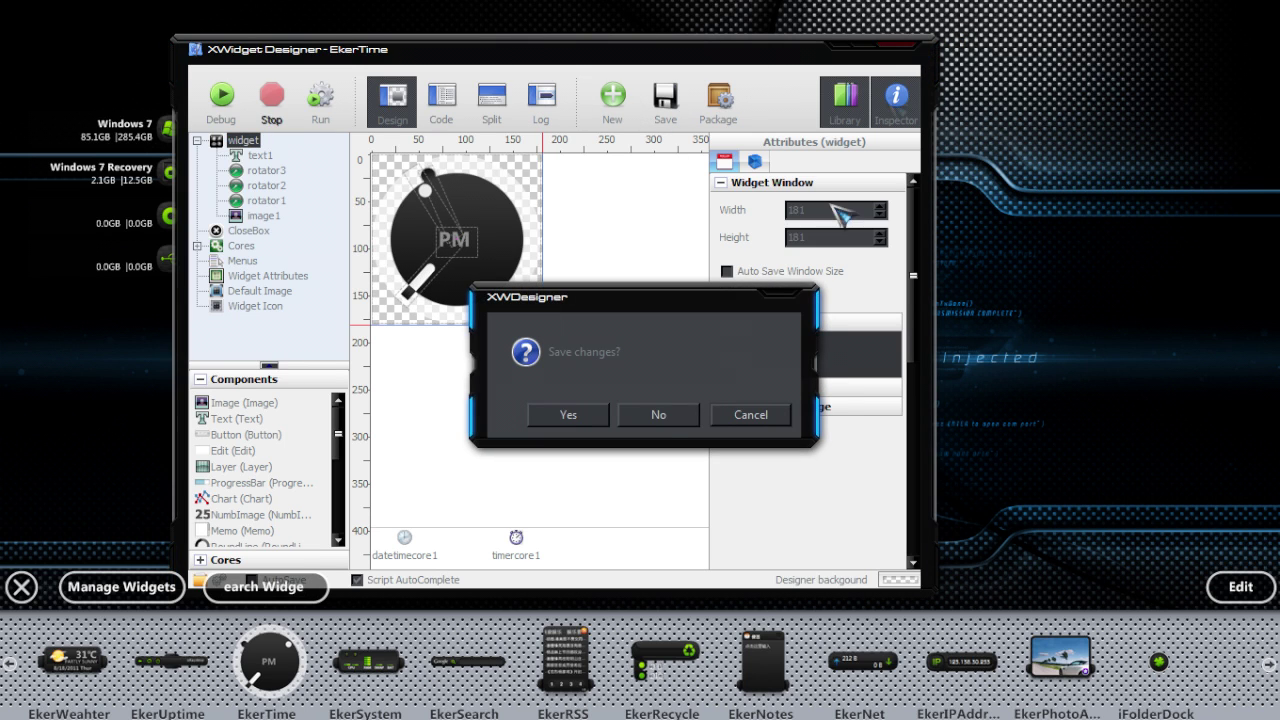
{"action": "left_click", "coordinate": [657, 420]}
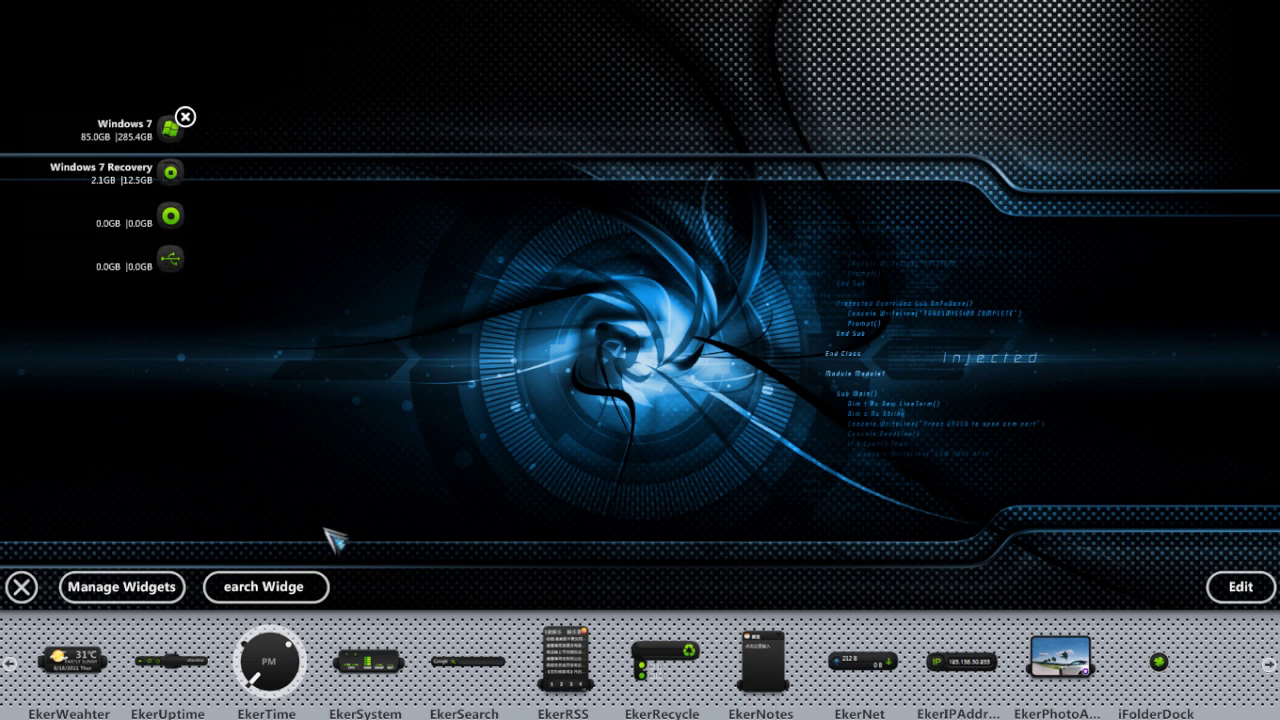
- Close the drive-space widget and the widget bar, then show and hide the tray's hidden icons
{"action": "left_click", "coordinate": [186, 118]}
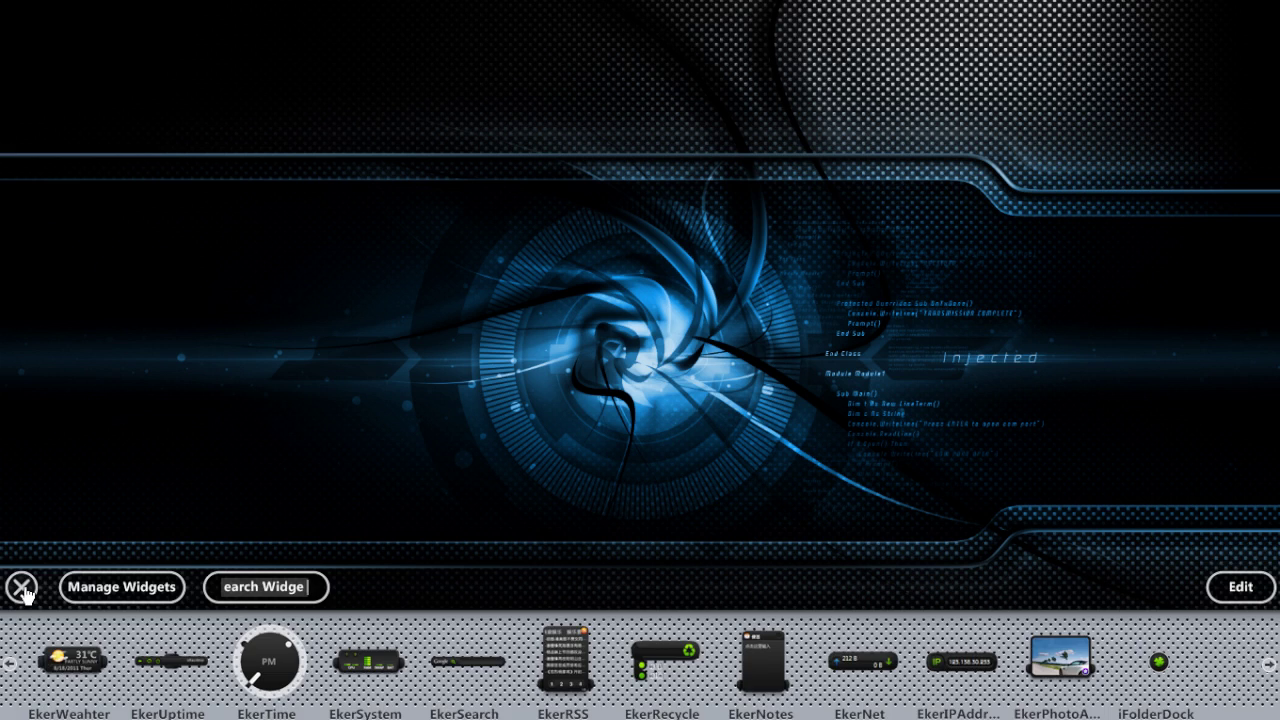
{"action": "left_click", "coordinate": [22, 588]}
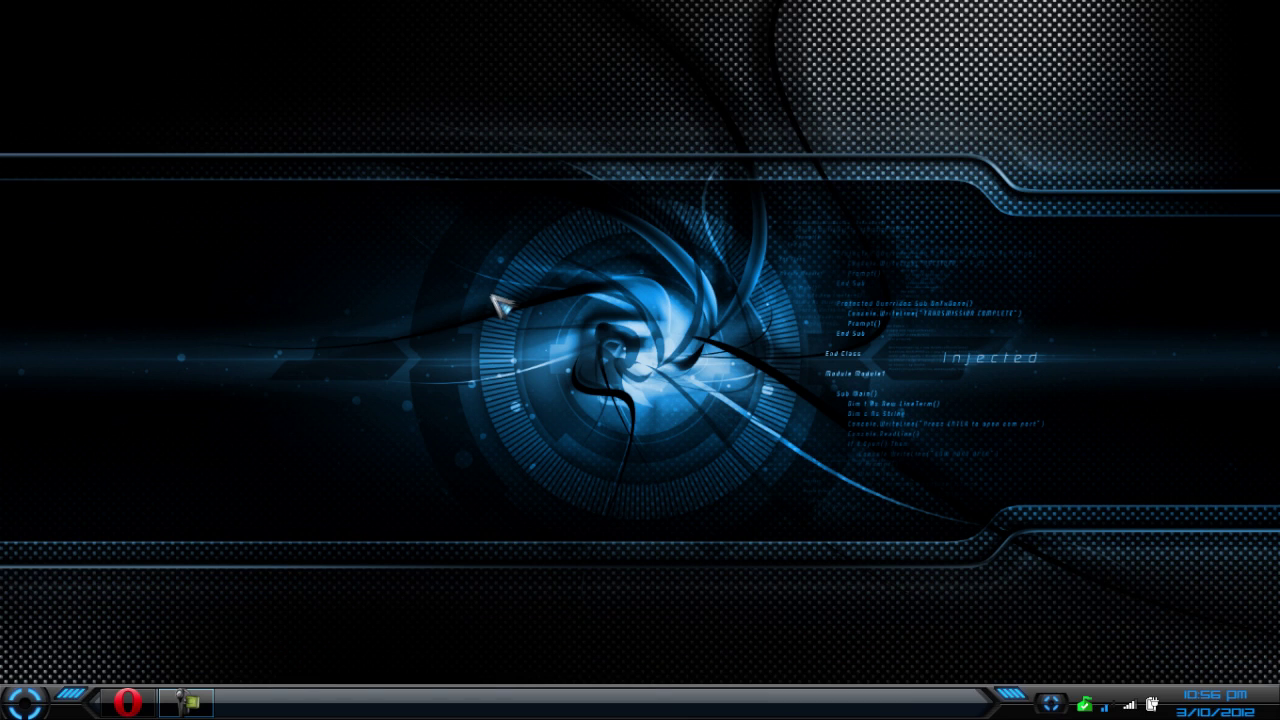
{"action": "left_click", "coordinate": [1058, 703]}
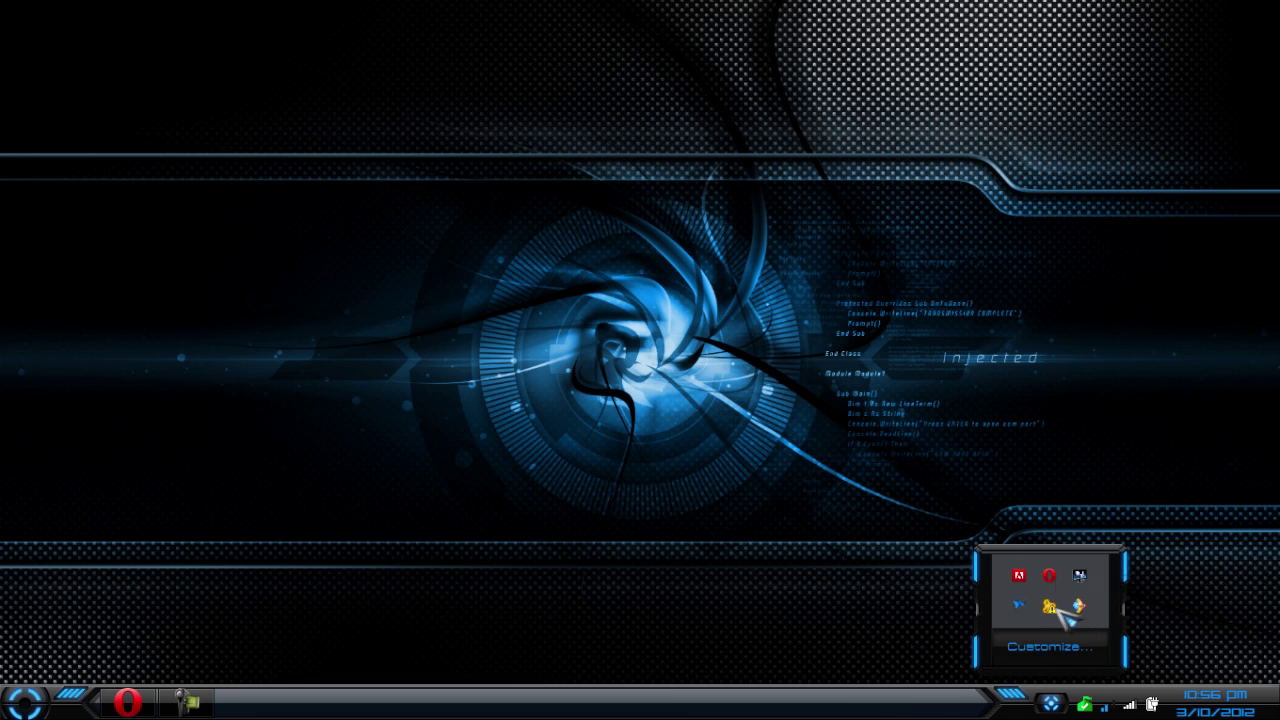
{"action": "left_click", "coordinate": [745, 254]}
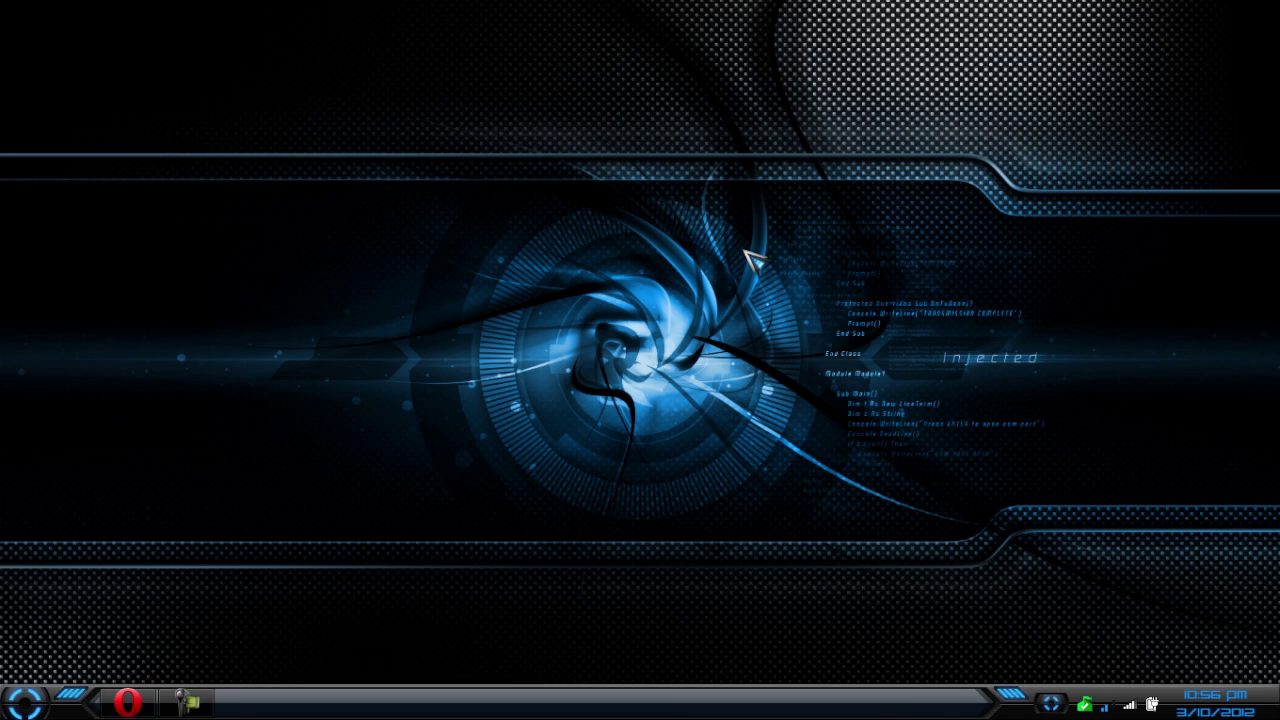